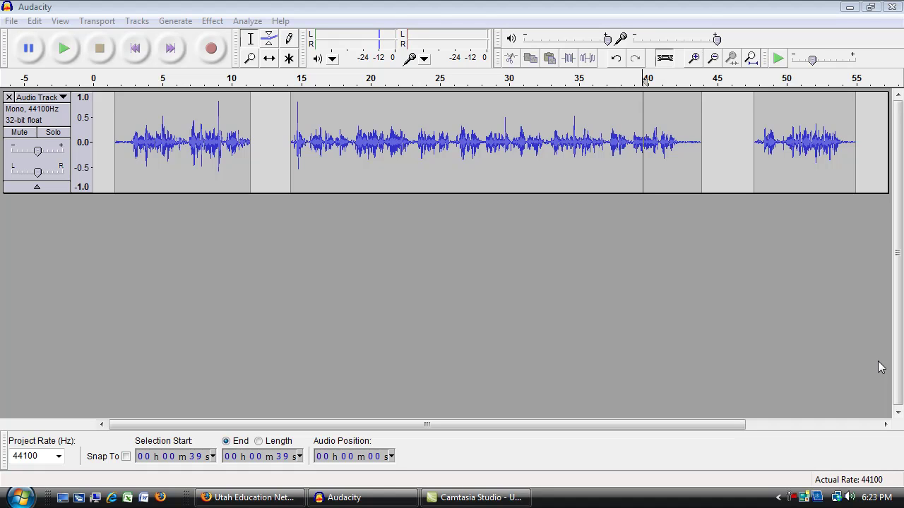
With the Time Shift tool, spread the speech clips apart, leaving an intro gap and gaps between sections.
{"action": "left_click", "coordinate": [269, 58]}
{"action": "left_click_drag", "start_coordinate": [211, 128], "coordinate": [198, 128]}
{"action": "left_click_drag", "start_coordinate": [359, 134], "coordinate": [363, 137]}
{"action": "mouse_move", "coordinate": [819, 143]}
{"action": "left_mouse_down"}
{"action": "mouse_move", "coordinate": [795, 143]}
{"action": "mouse_move", "coordinate": [818, 143]}
{"action": "left_mouse_up"}
{"action": "left_click_drag", "start_coordinate": [664, 141], "coordinate": [677, 142]}
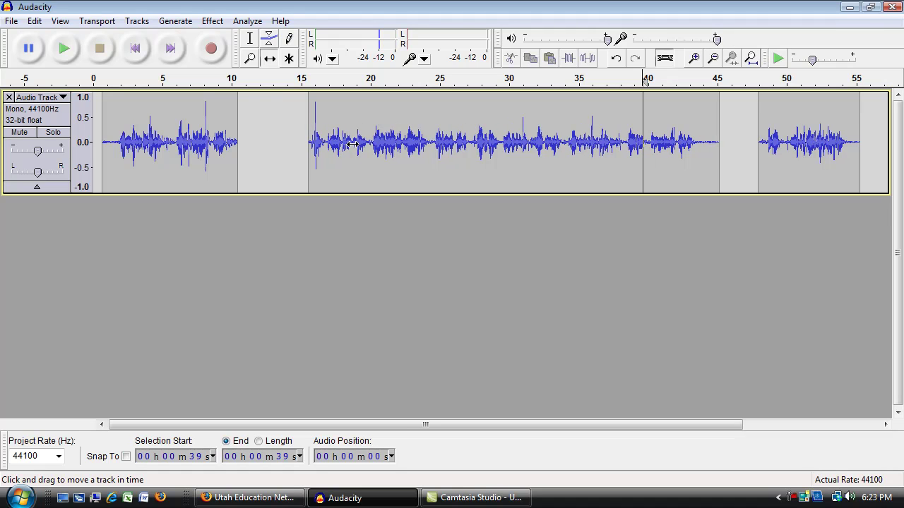
{"action": "left_click_drag", "start_coordinate": [182, 137], "coordinate": [209, 175]}
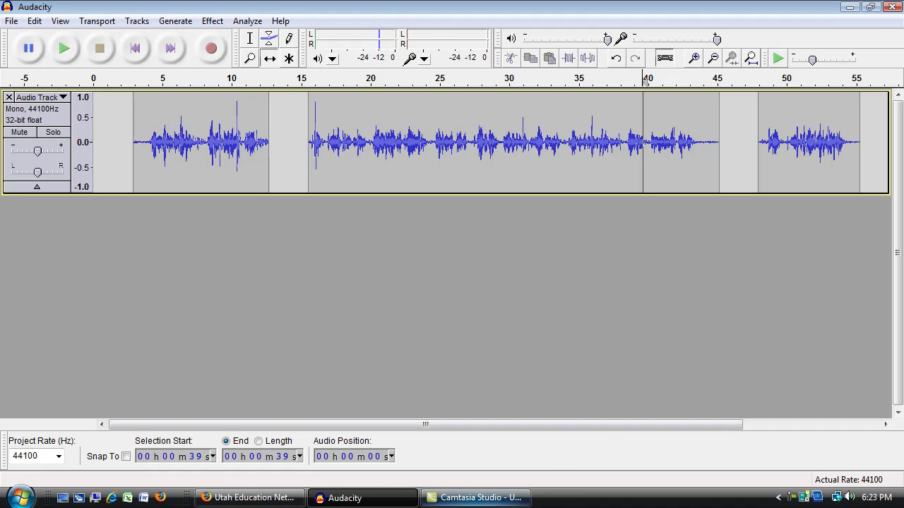
Switch to the UEN home page in Firefox and scroll down to the Pioneer Library logo.
{"action": "left_click", "coordinate": [266, 501]}
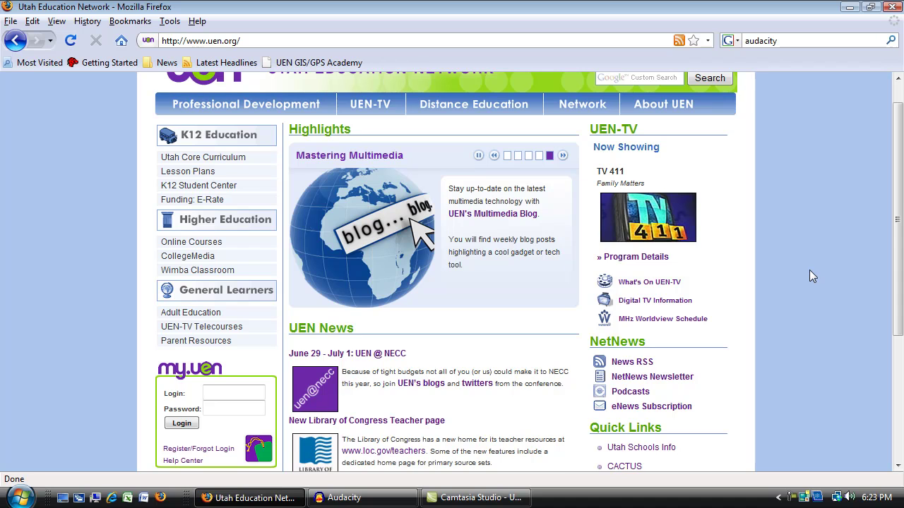
{"action": "scroll", "coordinate": [809, 277], "scroll_direction": "up", "scroll_amount": 1}
{"action": "scroll", "coordinate": [811, 277], "scroll_direction": "down", "scroll_amount": 2}
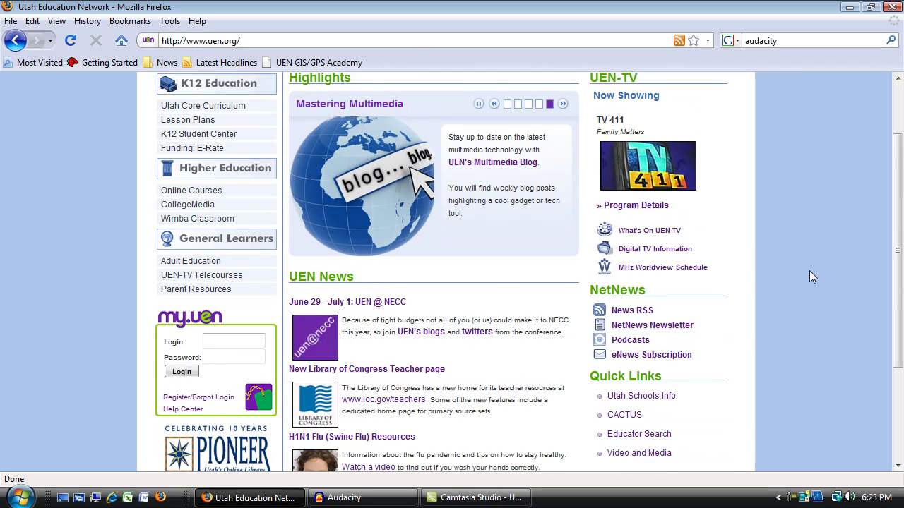
{"action": "scroll", "coordinate": [808, 270], "scroll_direction": "down", "scroll_amount": 1}
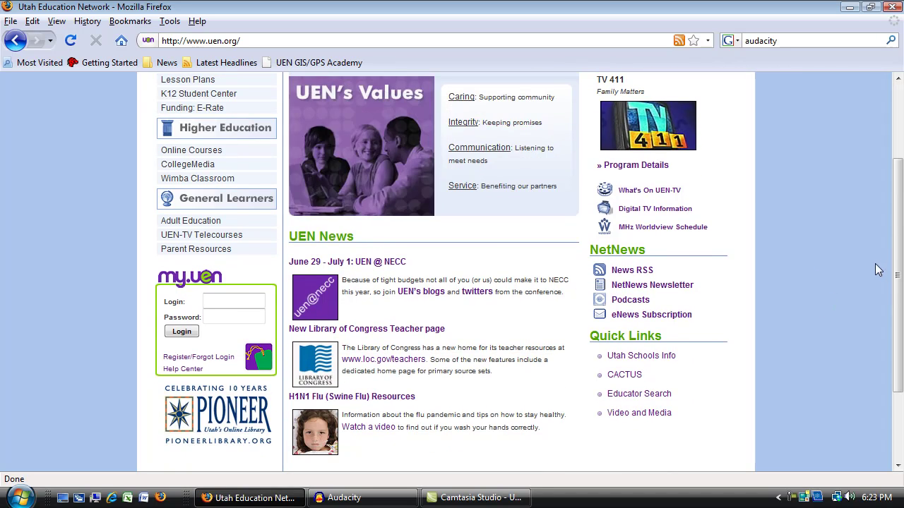
{"action": "left_click_drag", "start_coordinate": [897, 251], "coordinate": [897, 189]}
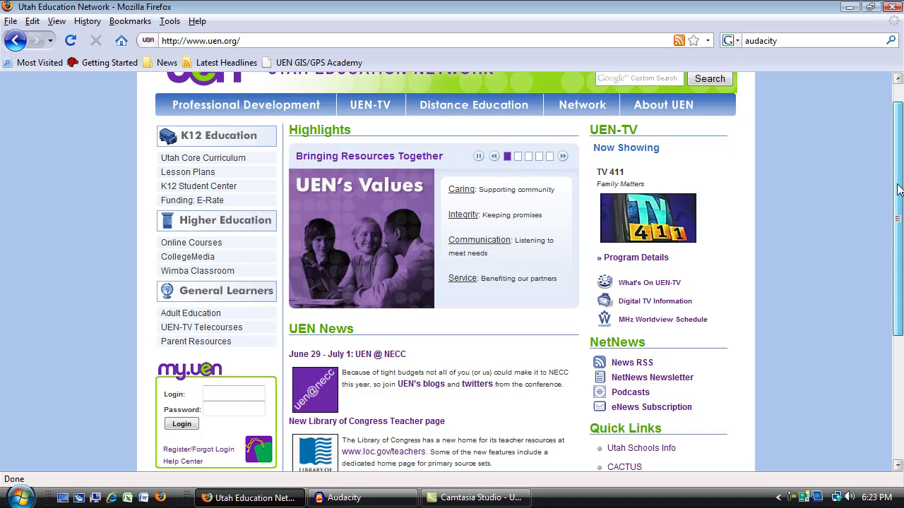
{"action": "left_click_drag", "start_coordinate": [897, 192], "coordinate": [897, 206]}
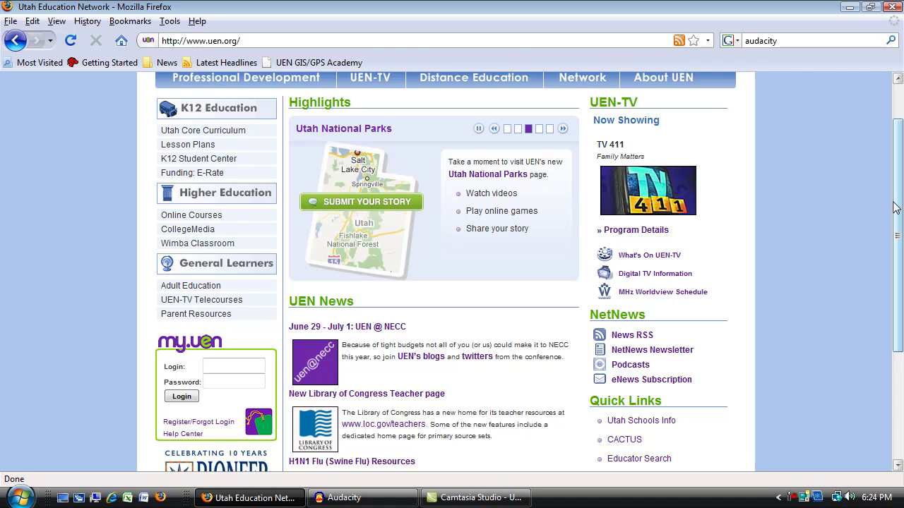
{"action": "left_click_drag", "start_coordinate": [897, 205], "coordinate": [901, 150]}
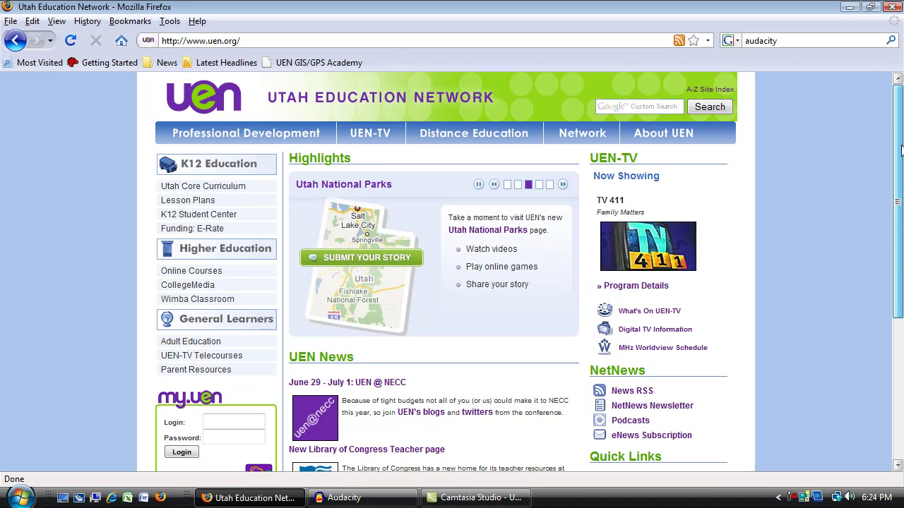
{"action": "scroll", "coordinate": [621, 296], "scroll_direction": "down", "scroll_amount": 5}
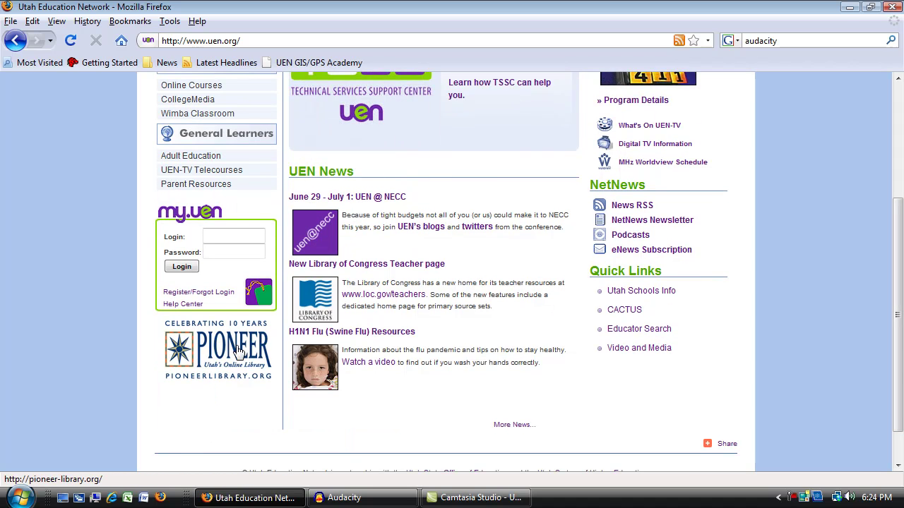
Open Pioneer Library, then its K-12 Schools resources, then the Soundzabound music library.
{"action": "left_click", "coordinate": [218, 369]}
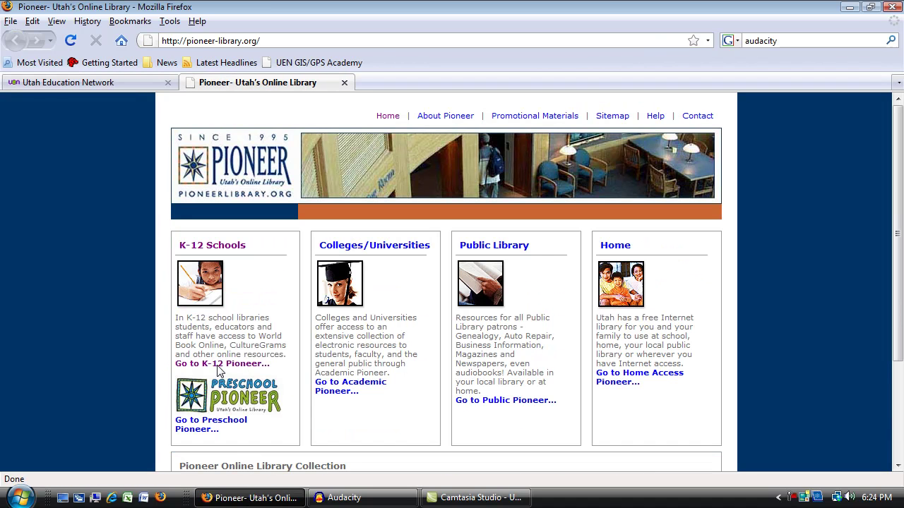
{"action": "left_click", "coordinate": [228, 247]}
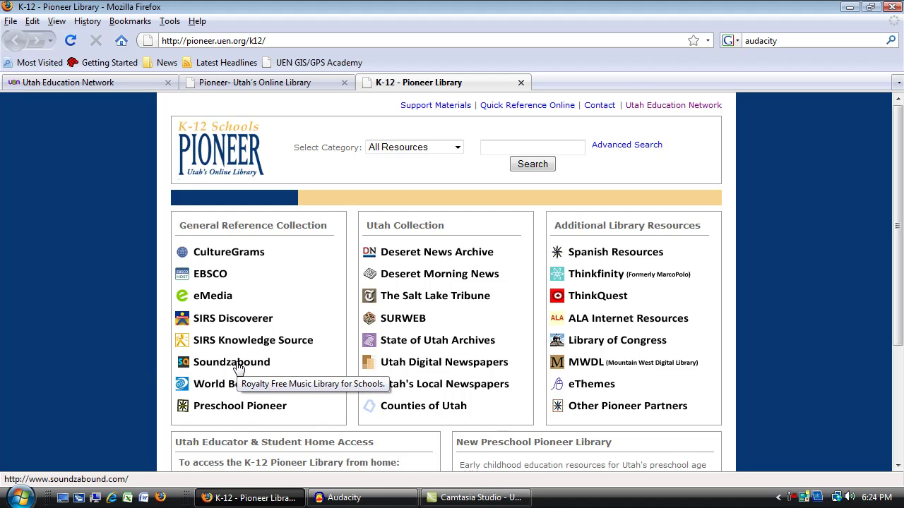
{"action": "left_click", "coordinate": [238, 368]}
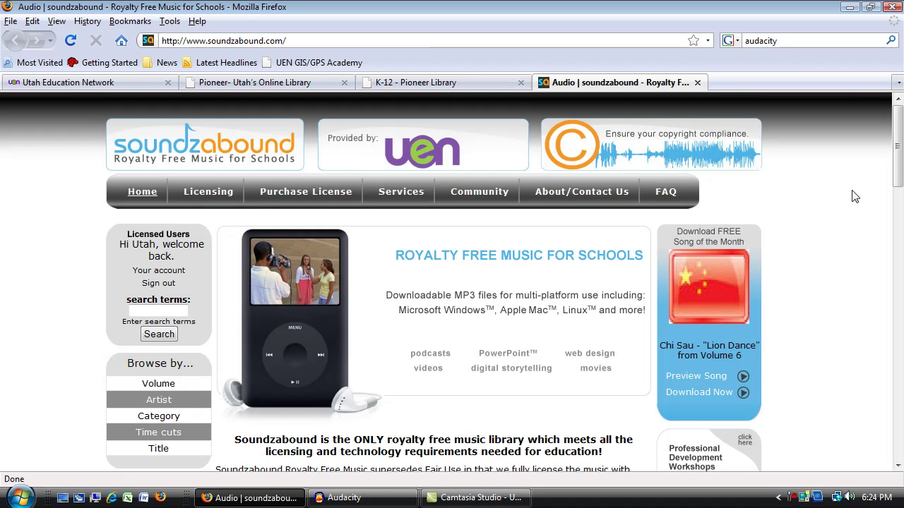
Look over the Soundzabound home page and choose Browse by Volume.
{"action": "scroll", "coordinate": [852, 196], "scroll_direction": "down", "scroll_amount": 6}
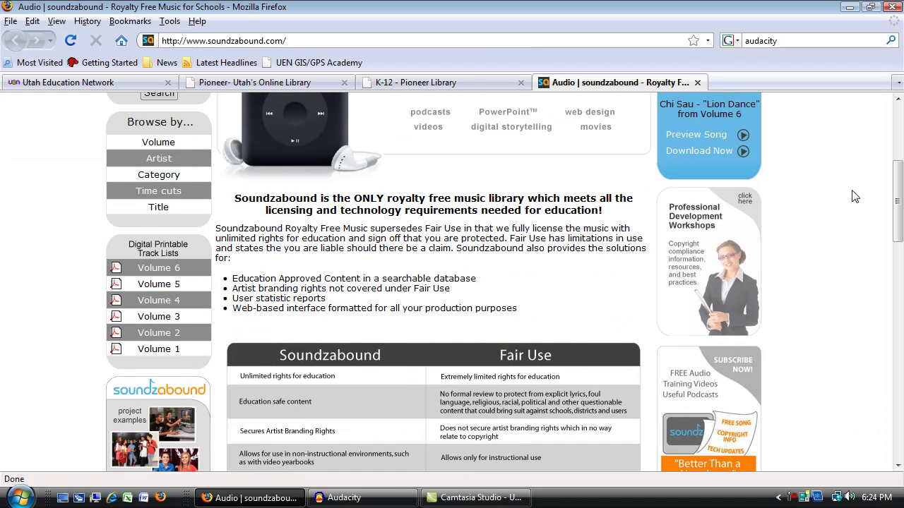
{"action": "scroll", "coordinate": [853, 196], "scroll_direction": "up", "scroll_amount": 4}
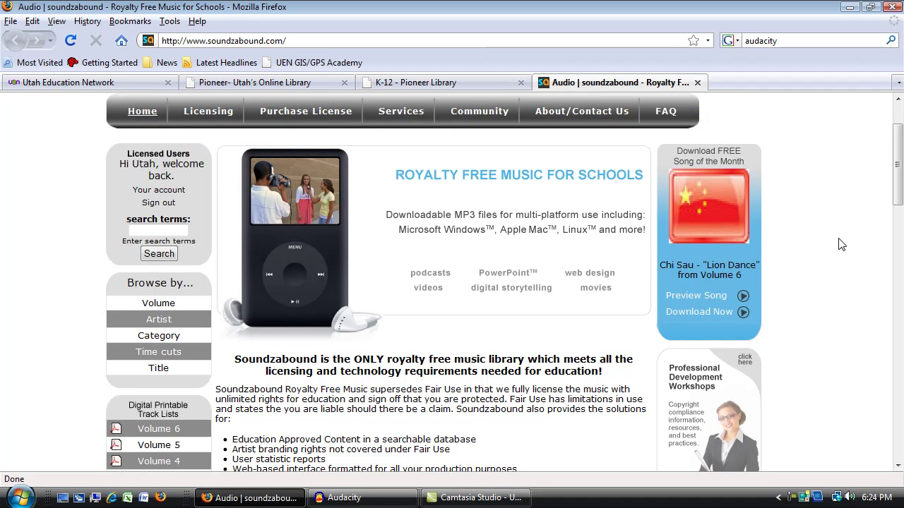
{"action": "scroll", "coordinate": [840, 242], "scroll_direction": "down", "scroll_amount": 3}
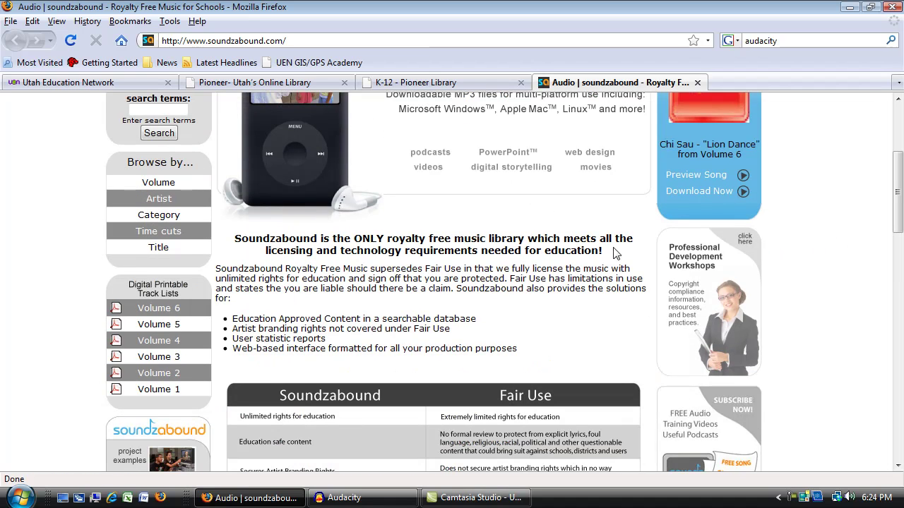
{"action": "scroll", "coordinate": [607, 253], "scroll_direction": "up", "scroll_amount": 3}
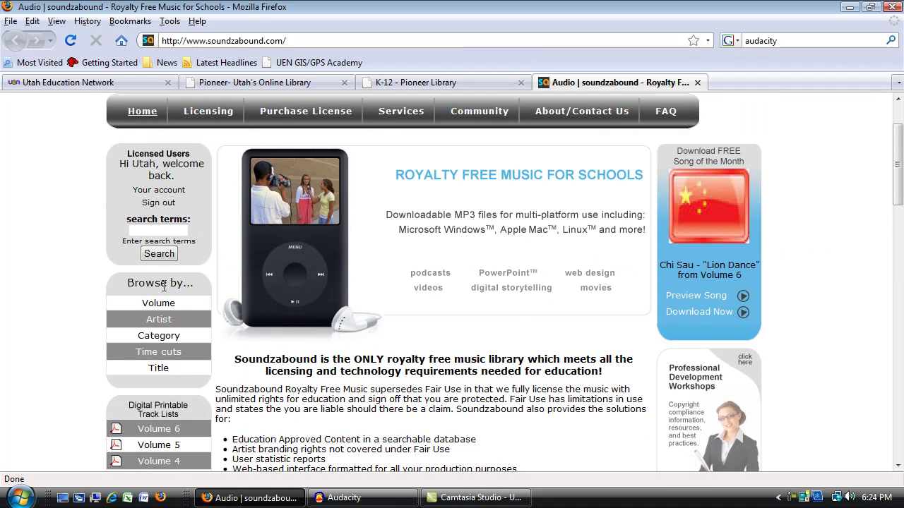
{"action": "left_click", "coordinate": [168, 308]}
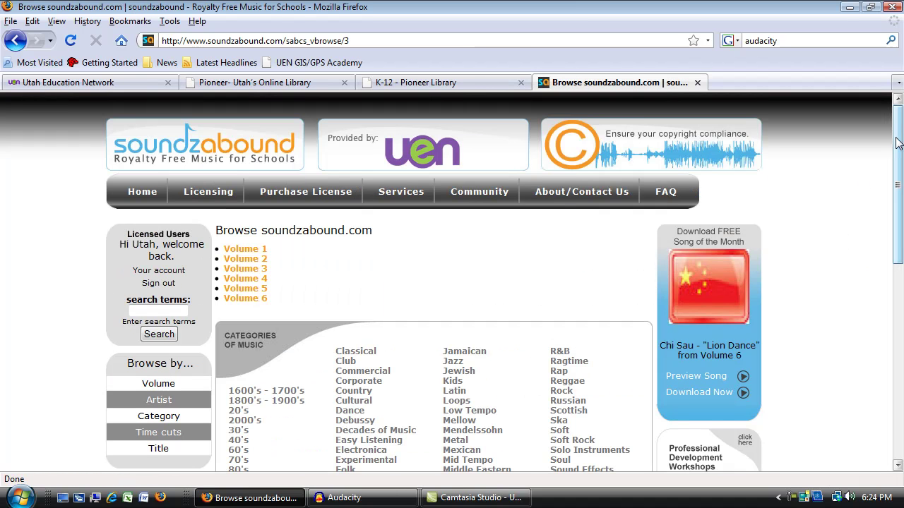
List the Folk category songs and preview the 0:15 Kicked Back intro clip.
{"action": "left_click_drag", "start_coordinate": [897, 139], "coordinate": [896, 234]}
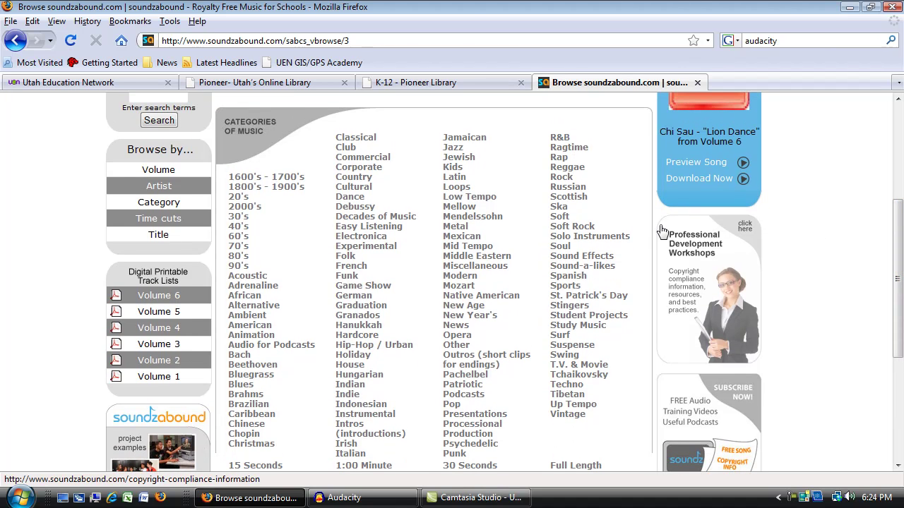
{"action": "left_click", "coordinate": [346, 262]}
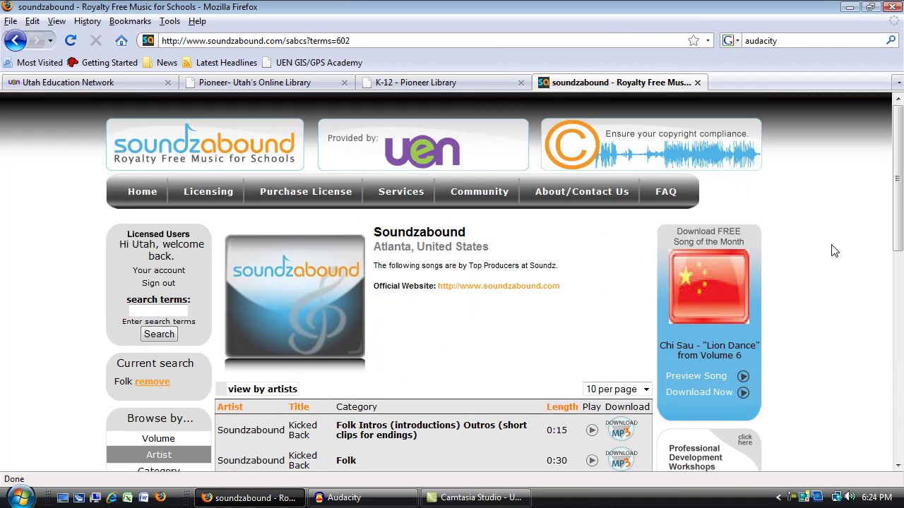
{"action": "scroll", "coordinate": [835, 250], "scroll_direction": "down", "scroll_amount": 3}
{"action": "scroll", "coordinate": [835, 250], "scroll_direction": "down", "scroll_amount": 1}
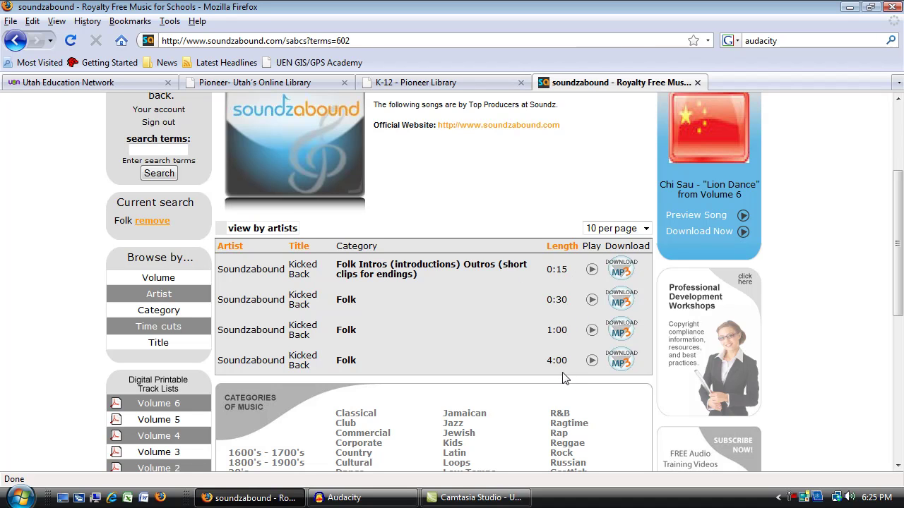
{"action": "left_click", "coordinate": [591, 271]}
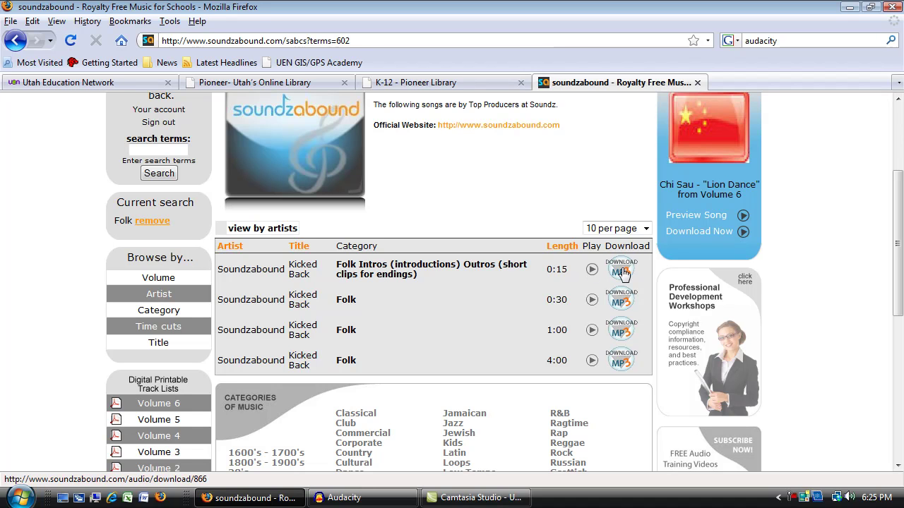
Download the 15-second Kicked Back clip as a 360 KB MP3, then close the Downloads window.
{"action": "left_click", "coordinate": [621, 271]}
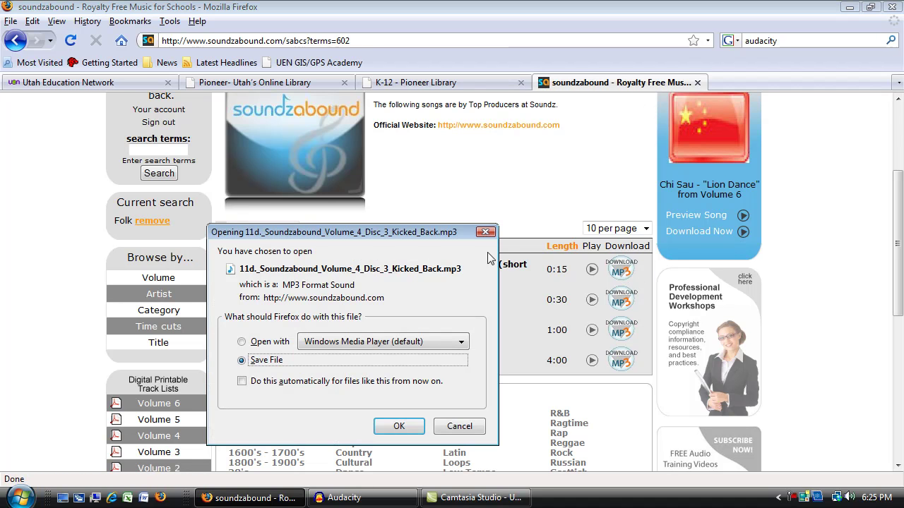
{"action": "left_click_drag", "start_coordinate": [427, 232], "coordinate": [477, 121]}
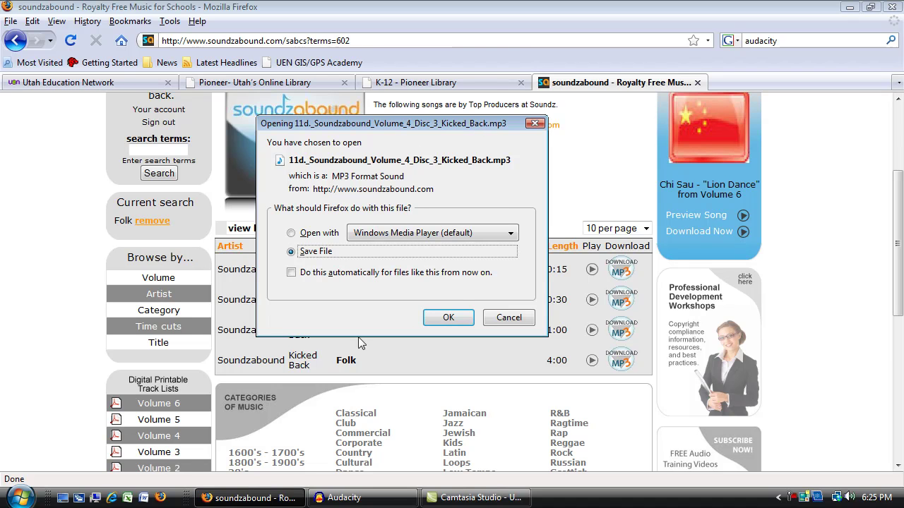
{"action": "left_click", "coordinate": [460, 318]}
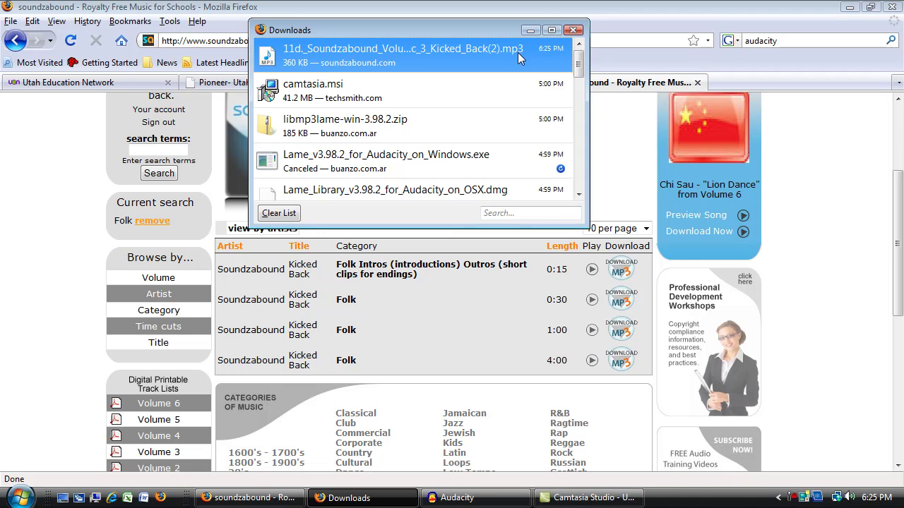
{"action": "left_click", "coordinate": [574, 31]}
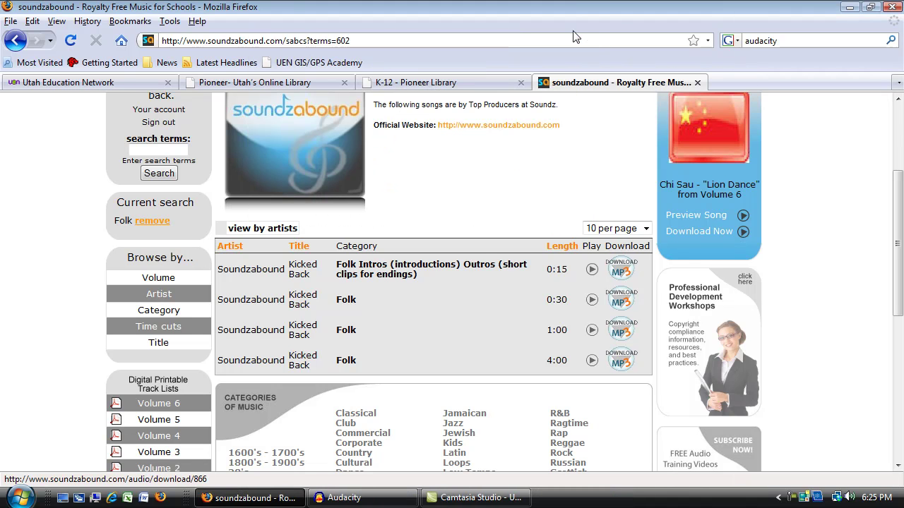
In Audacity, import Kicked_Back.mp3 from the Downloads folder via File > Import > Audio.
{"action": "left_click", "coordinate": [393, 501]}
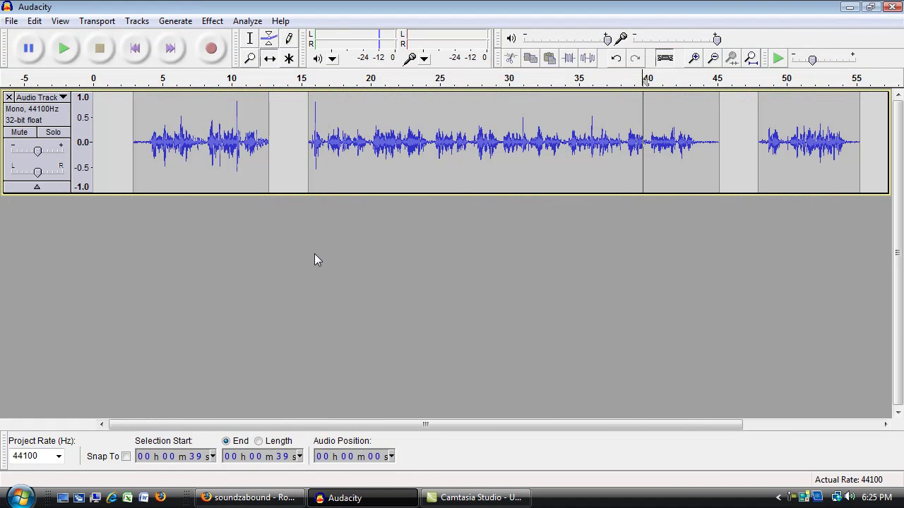
{"action": "left_click", "coordinate": [12, 22]}
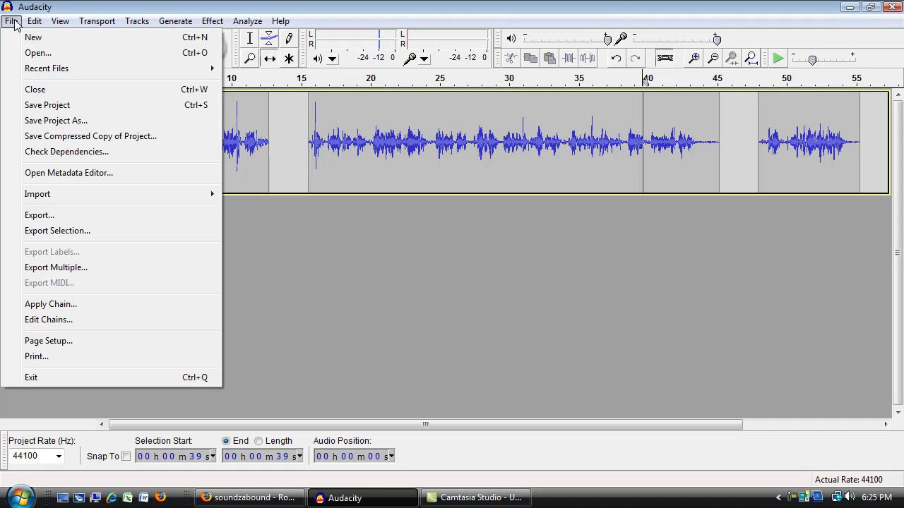
{"action": "mouse_move", "coordinate": [37, 200]}
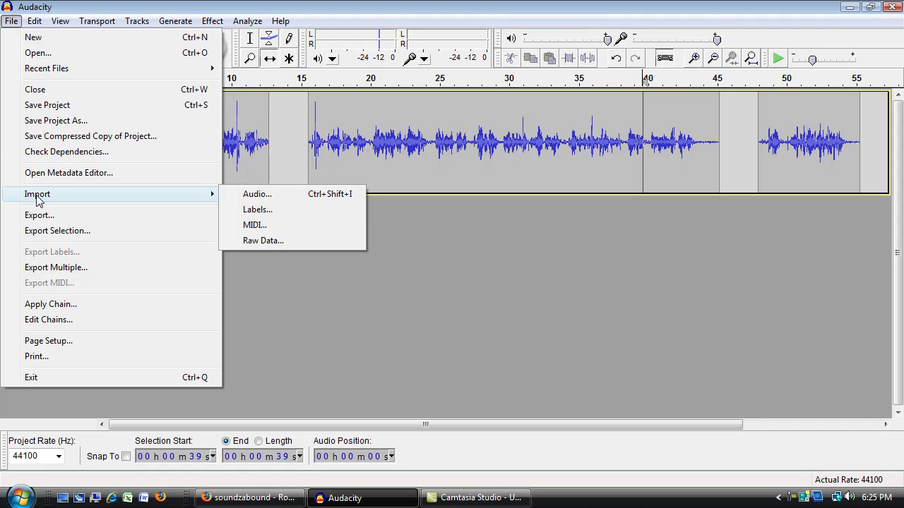
{"action": "left_click", "coordinate": [257, 197]}
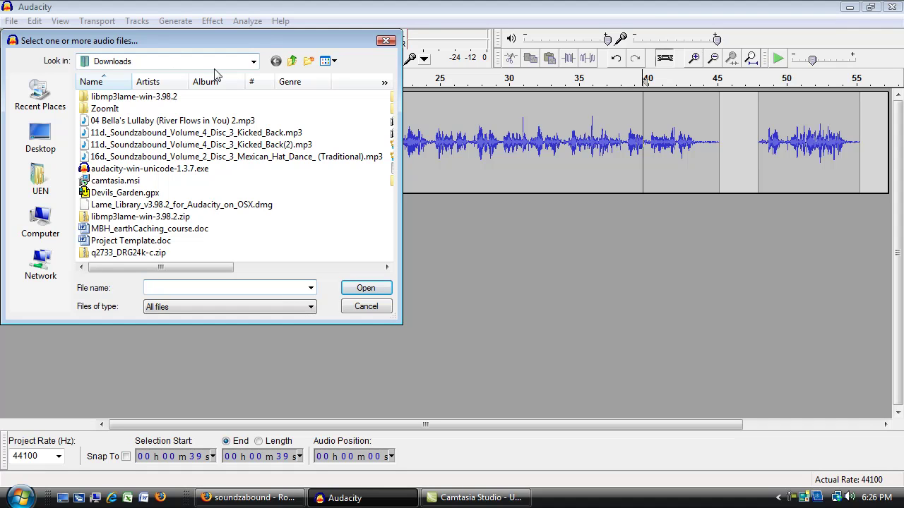
{"action": "left_click", "coordinate": [39, 181]}
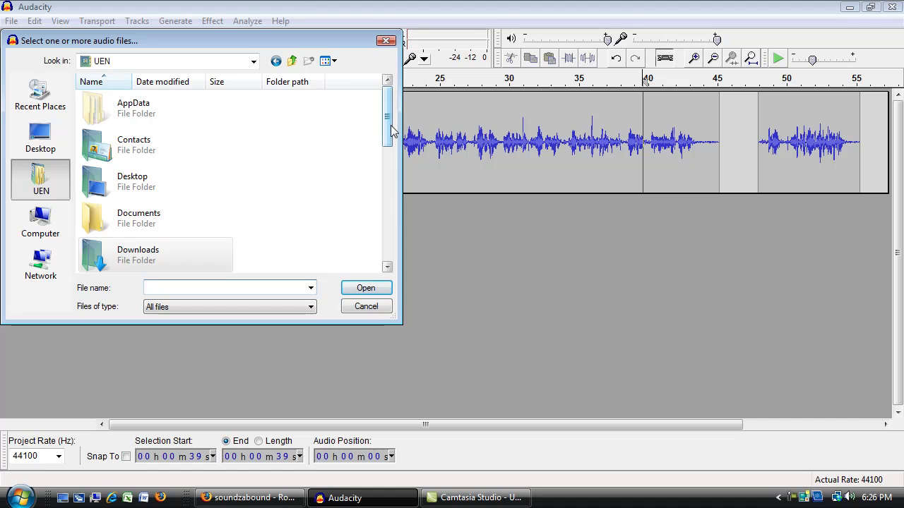
{"action": "scroll", "coordinate": [391, 129], "scroll_direction": "down", "scroll_amount": 3}
{"action": "double_click", "coordinate": [141, 157]}
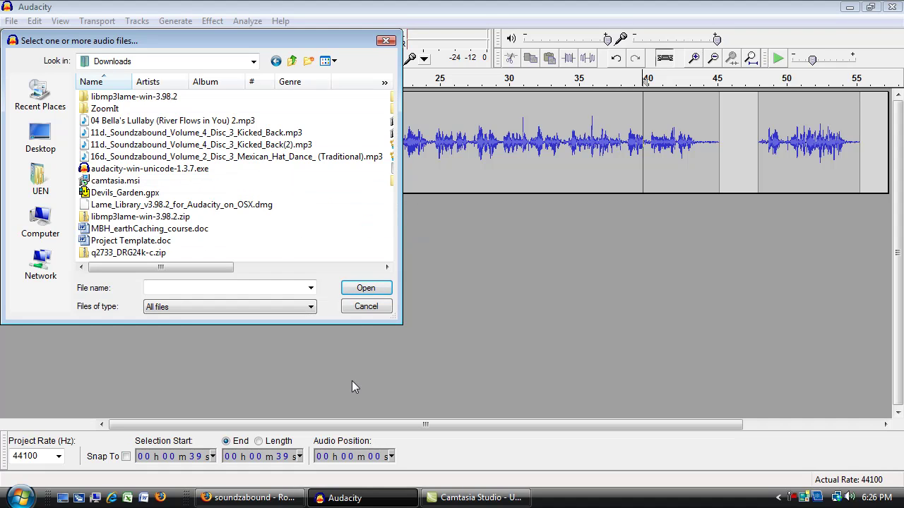
{"action": "left_click", "coordinate": [187, 133]}
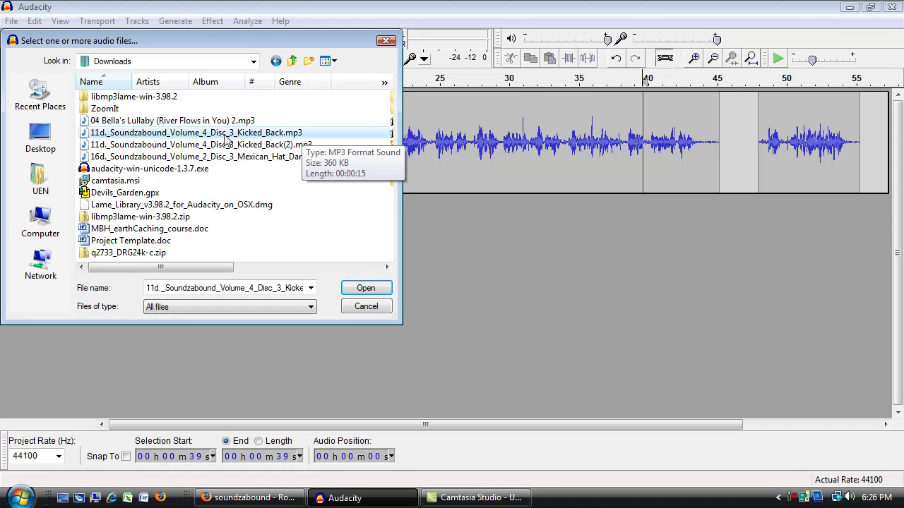
{"action": "left_click", "coordinate": [365, 290]}
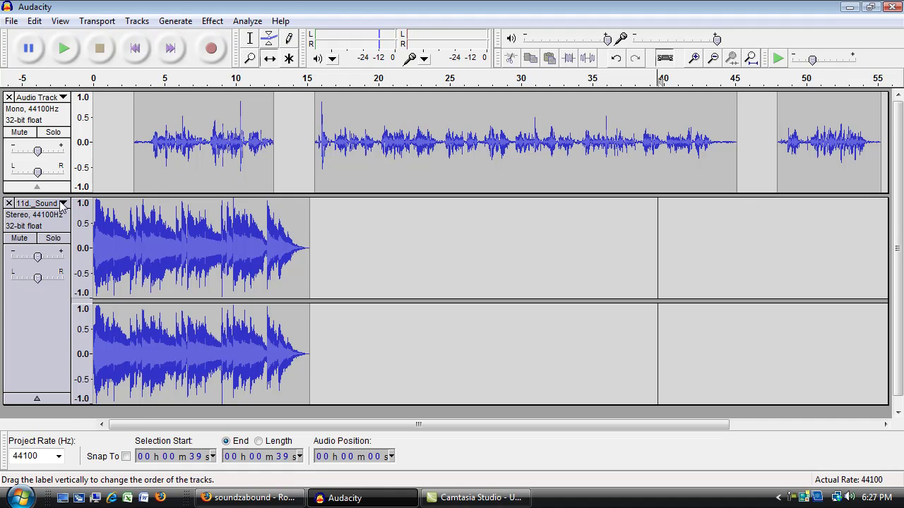
Show the track menu of the 11d_Sound music track.
{"action": "left_click", "coordinate": [61, 203]}
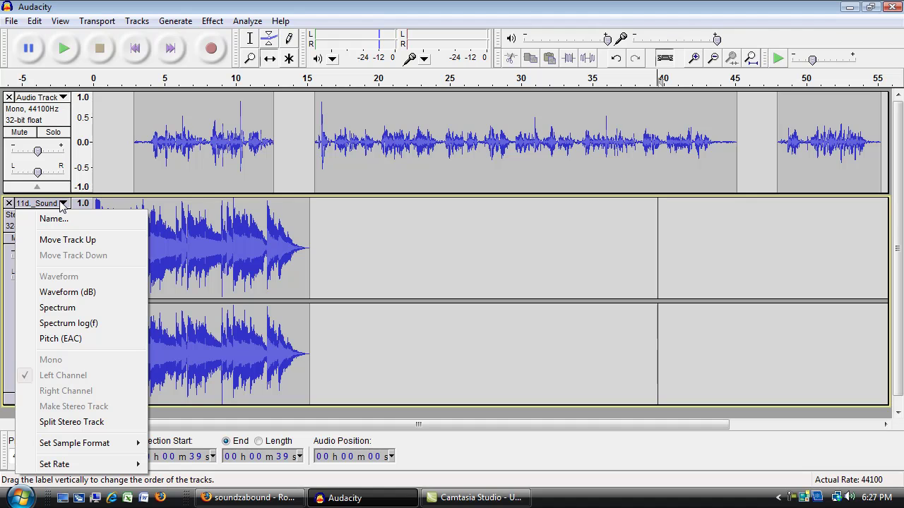
Split the Kicked Back stereo track, delete the right channel, and set the left one to Mono.
{"action": "left_click", "coordinate": [71, 422]}
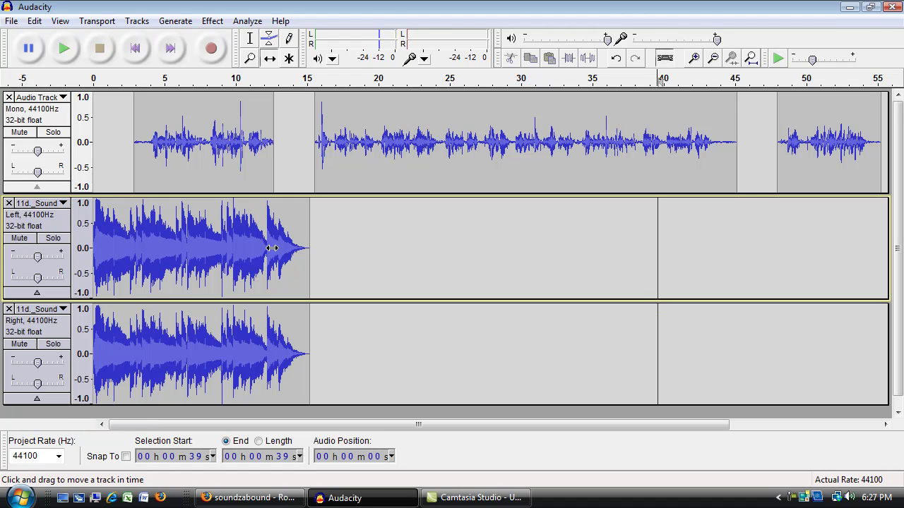
{"action": "left_click", "coordinate": [348, 377]}
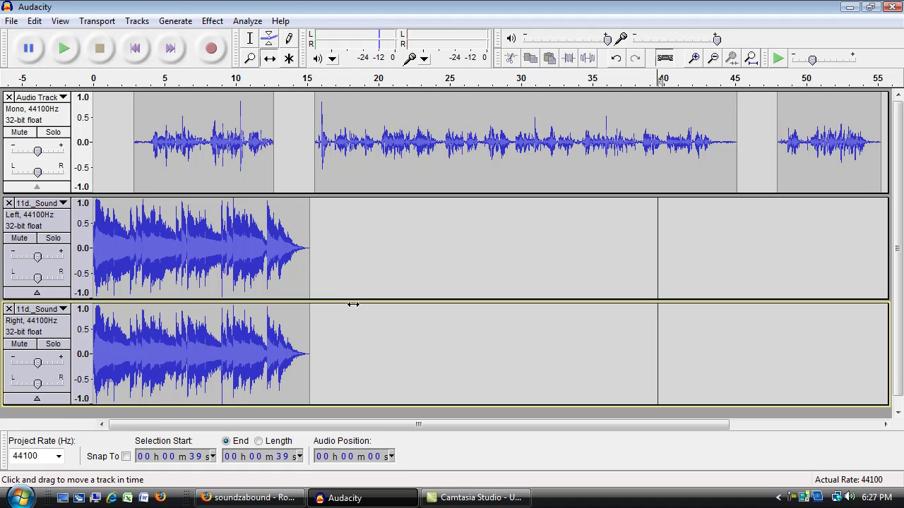
{"action": "left_click", "coordinate": [353, 255]}
{"action": "left_click", "coordinate": [359, 358]}
{"action": "left_click", "coordinate": [360, 248]}
{"action": "left_click", "coordinate": [364, 347]}
{"action": "left_click", "coordinate": [356, 253]}
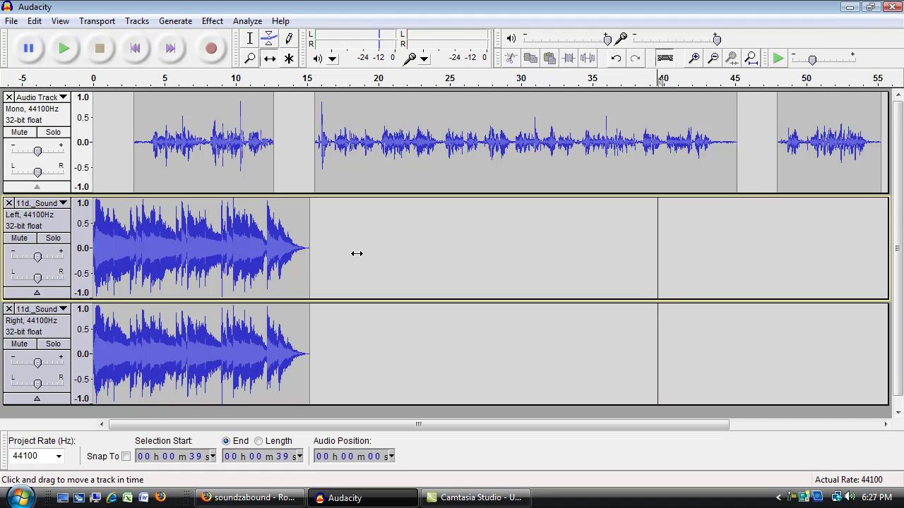
{"action": "left_click", "coordinate": [358, 363]}
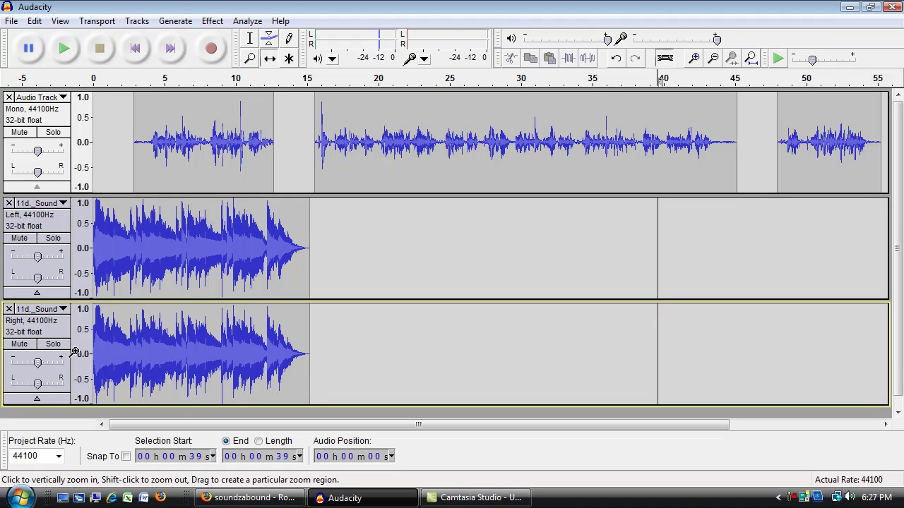
{"action": "left_click", "coordinate": [9, 310]}
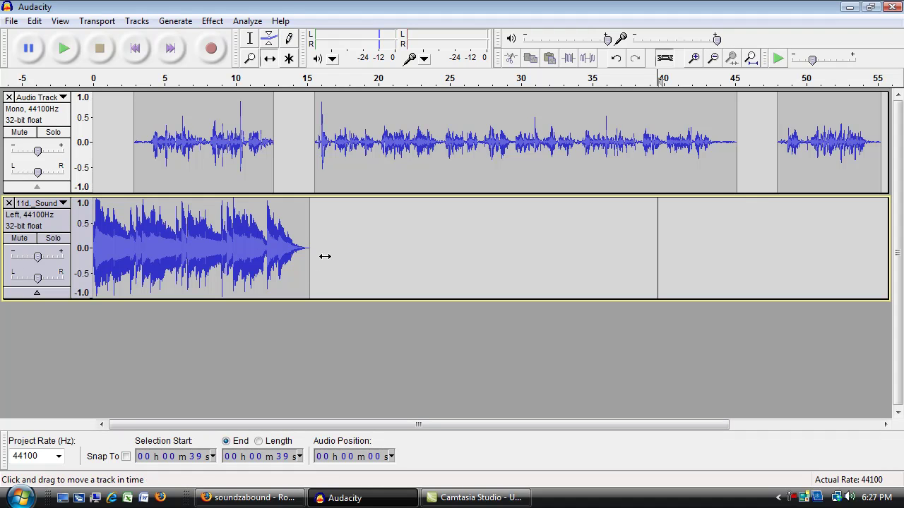
{"action": "left_click", "coordinate": [62, 203]}
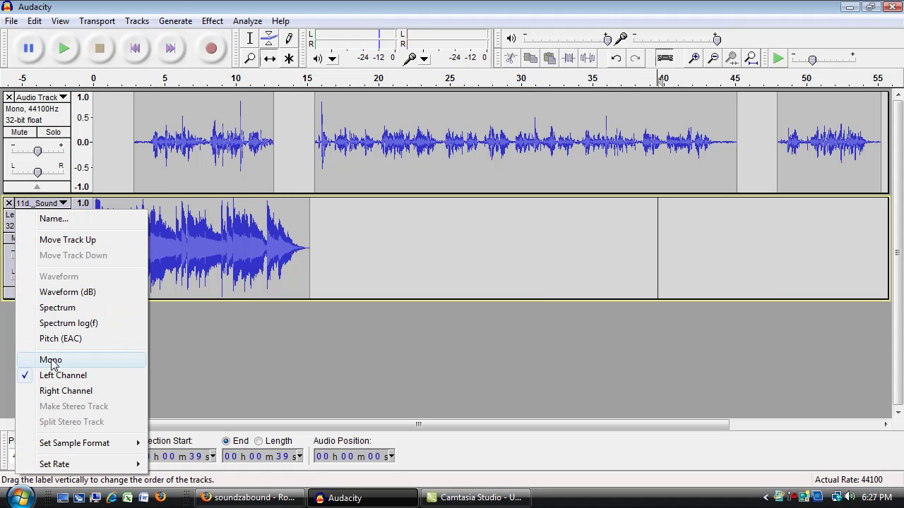
{"action": "left_click", "coordinate": [52, 360]}
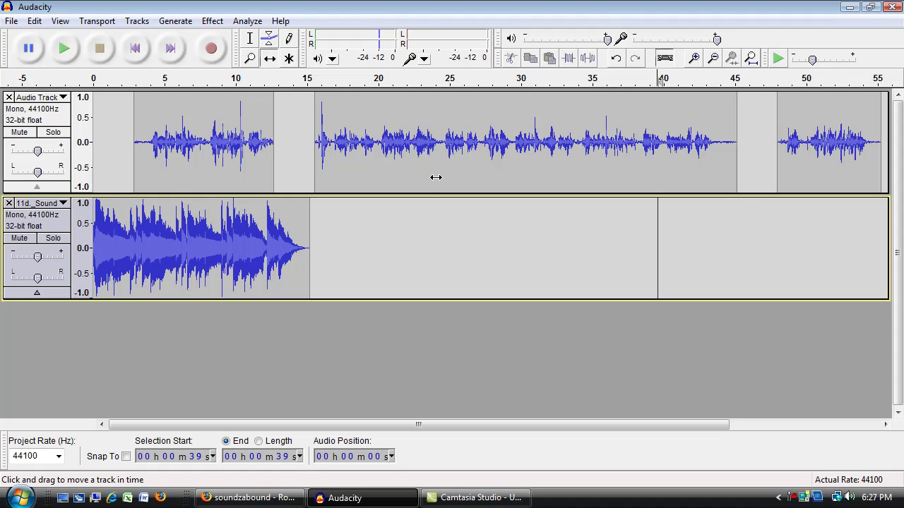
Shift the three speech clips right so the voice starts near 8 s, then preview from there.
{"action": "left_click_drag", "start_coordinate": [810, 142], "coordinate": [895, 141]}
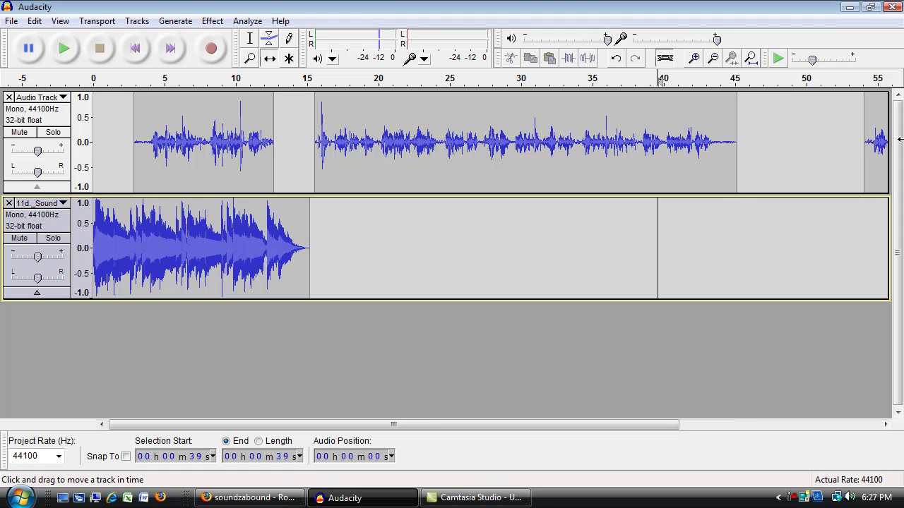
{"action": "left_click_drag", "start_coordinate": [531, 132], "coordinate": [646, 136]}
{"action": "left_click_drag", "start_coordinate": [181, 138], "coordinate": [260, 141]}
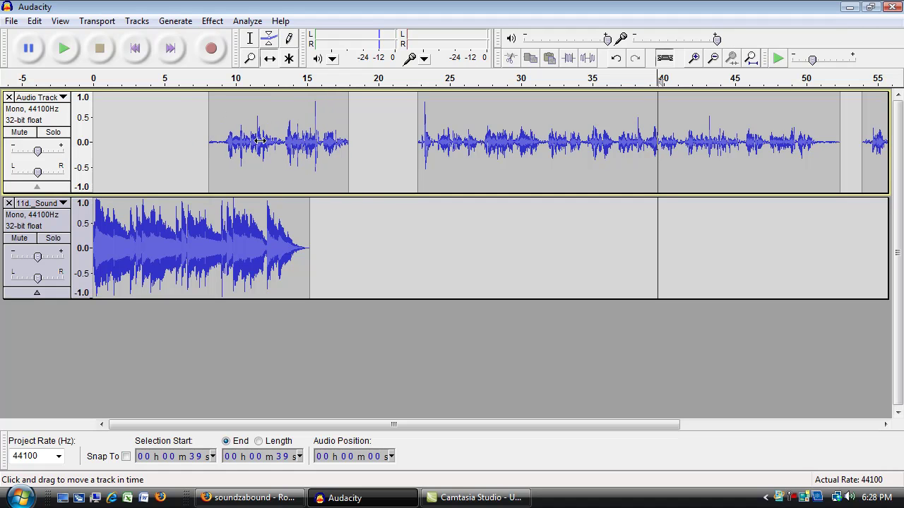
{"action": "left_click", "coordinate": [210, 82]}
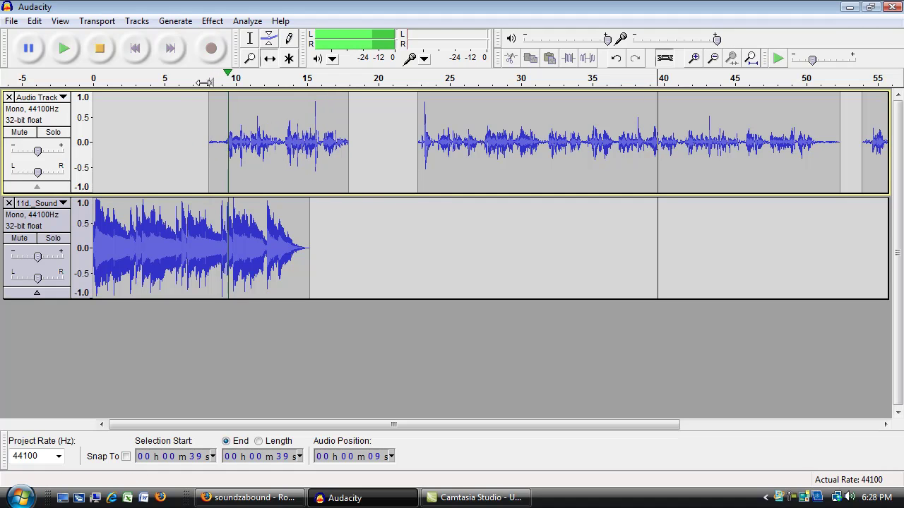
{"action": "left_click", "coordinate": [96, 54]}
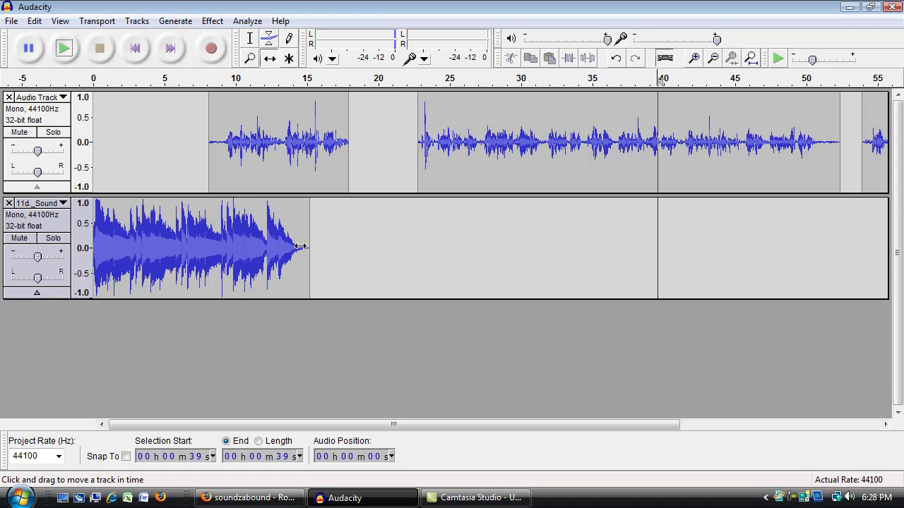
{"action": "left_click", "coordinate": [271, 41]}
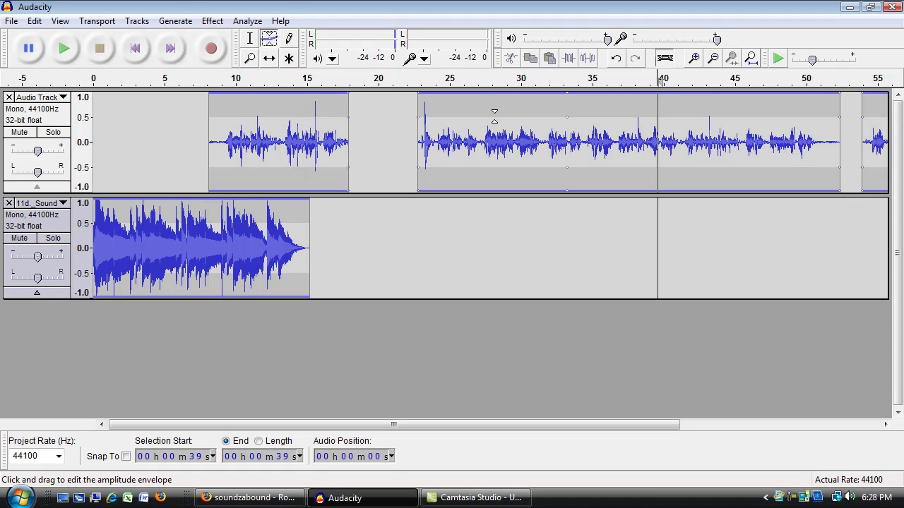
{"action": "left_click", "coordinate": [252, 39]}
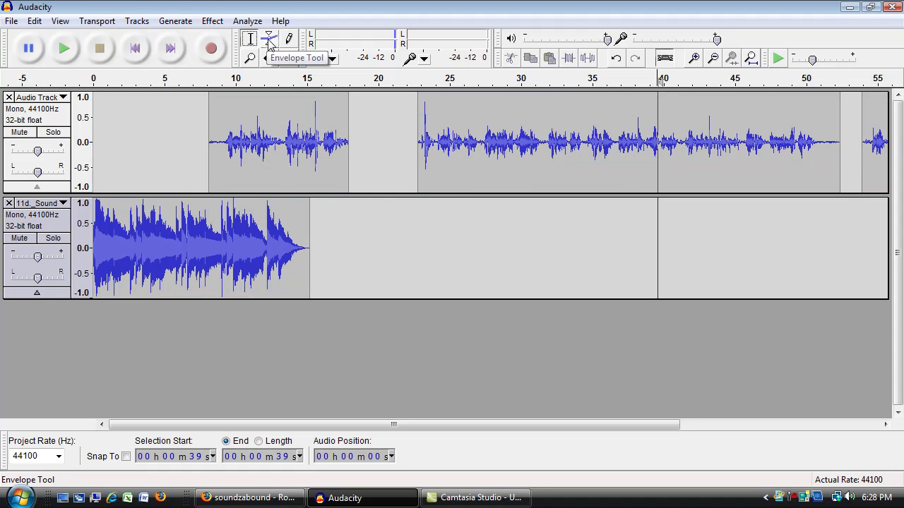
{"action": "left_click", "coordinate": [270, 40]}
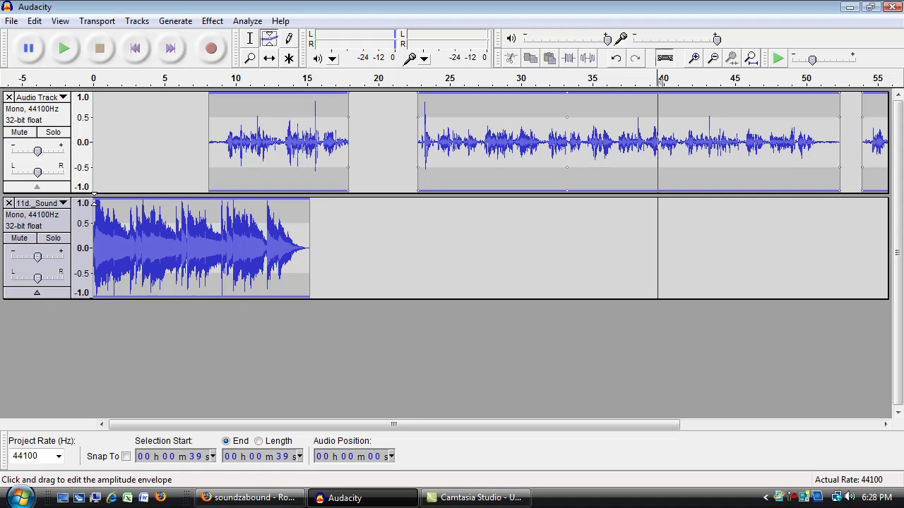
{"action": "left_click", "coordinate": [694, 59]}
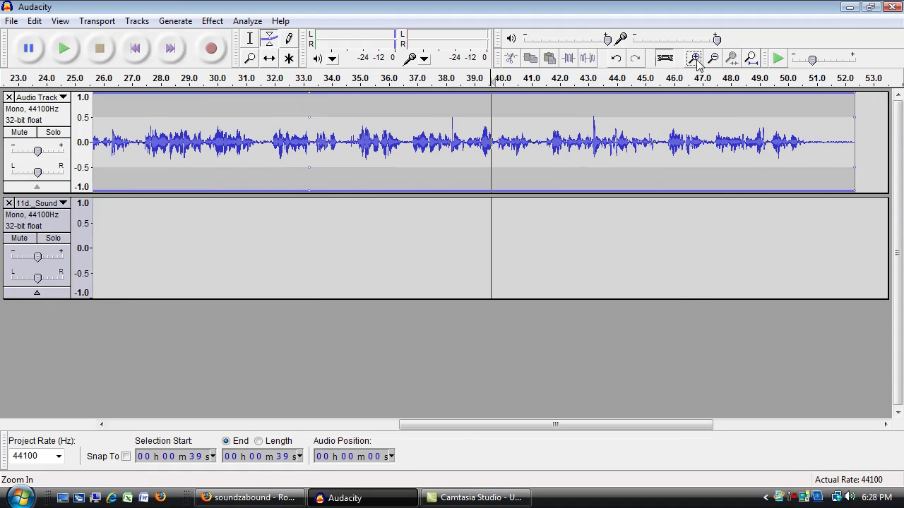
{"action": "left_click_drag", "start_coordinate": [455, 425], "coordinate": [118, 430]}
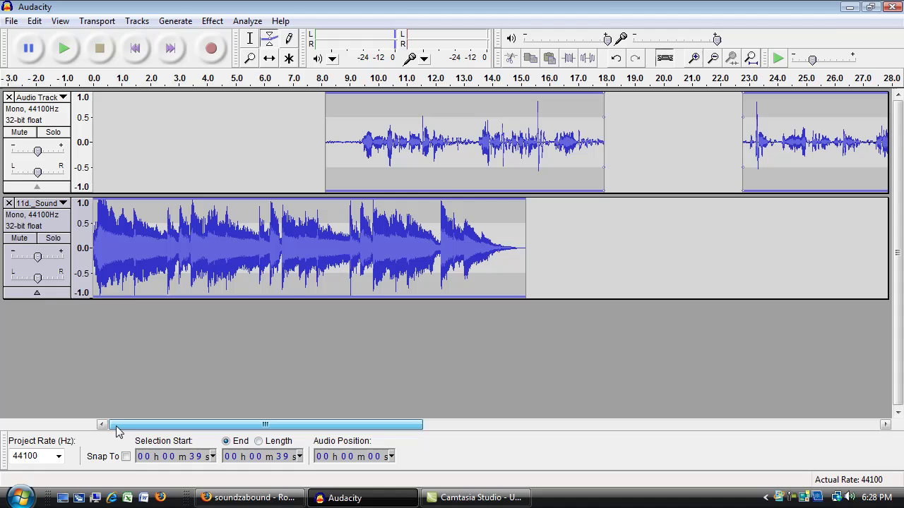
{"action": "left_click", "coordinate": [93, 192]}
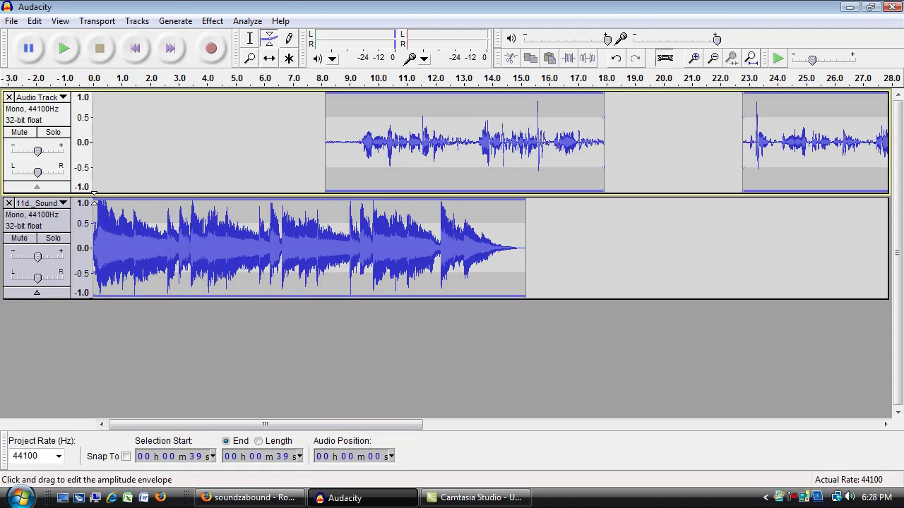
{"action": "left_click_drag", "start_coordinate": [94, 202], "coordinate": [95, 220]}
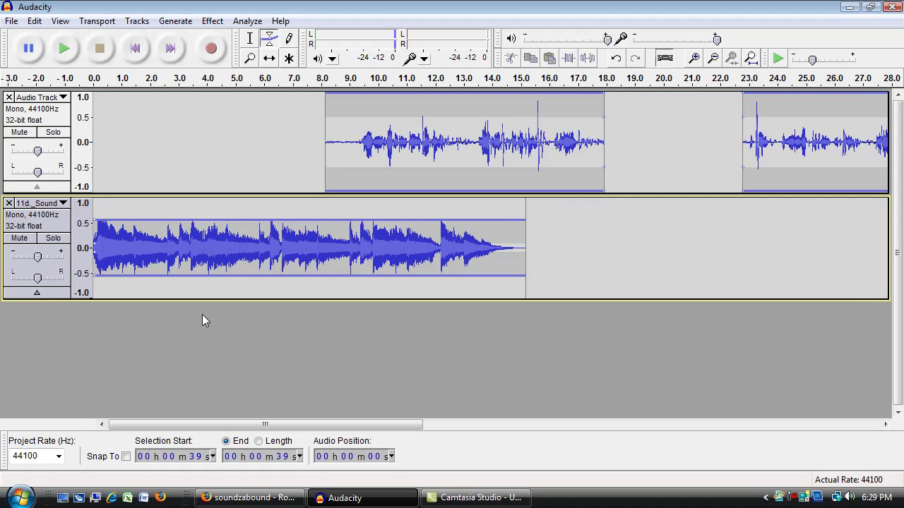
{"action": "key", "text": "ctrl+z"}
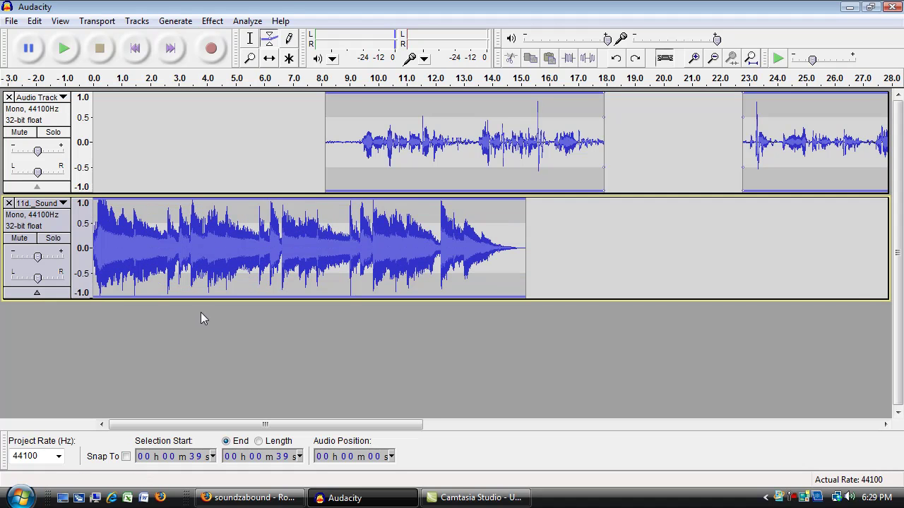
{"action": "left_click", "coordinate": [269, 39]}
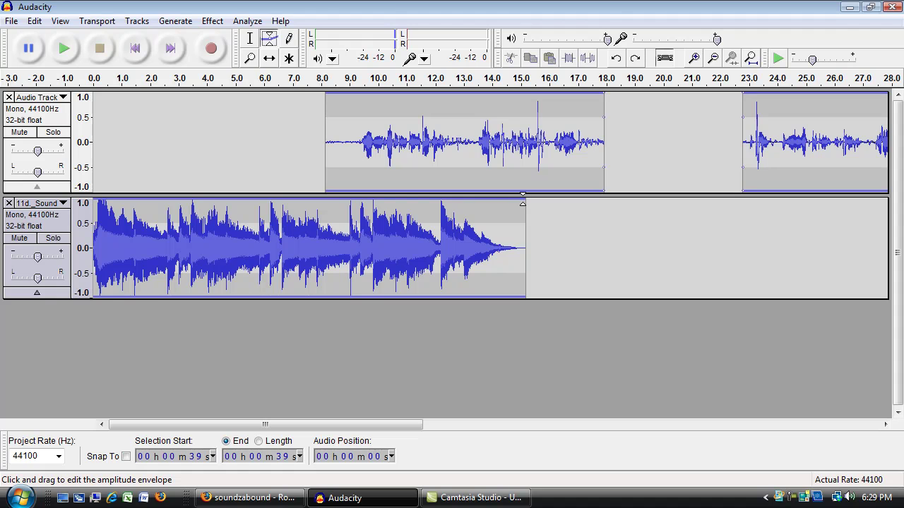
Lower the 11d_Sound envelope to about 0.5, fading it to zero between 8 and 15 seconds.
{"action": "left_click", "coordinate": [525, 201]}
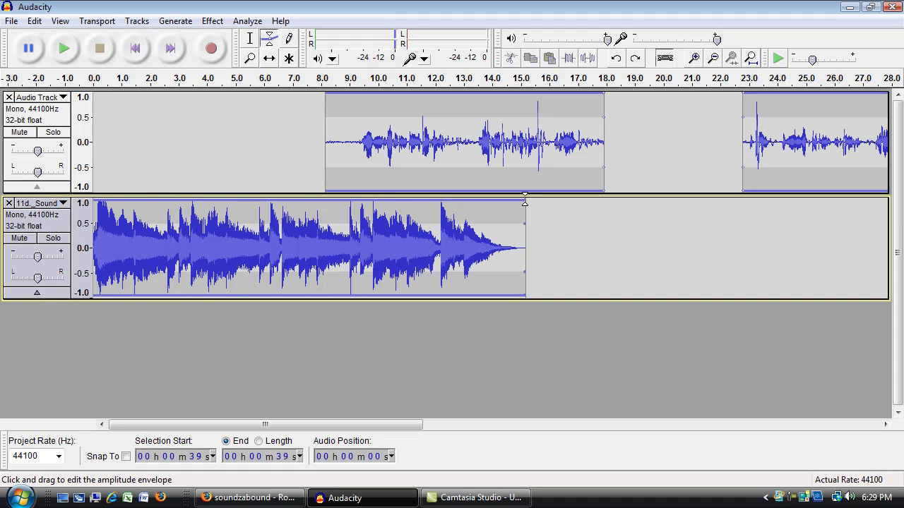
{"action": "left_click_drag", "start_coordinate": [525, 203], "coordinate": [523, 217]}
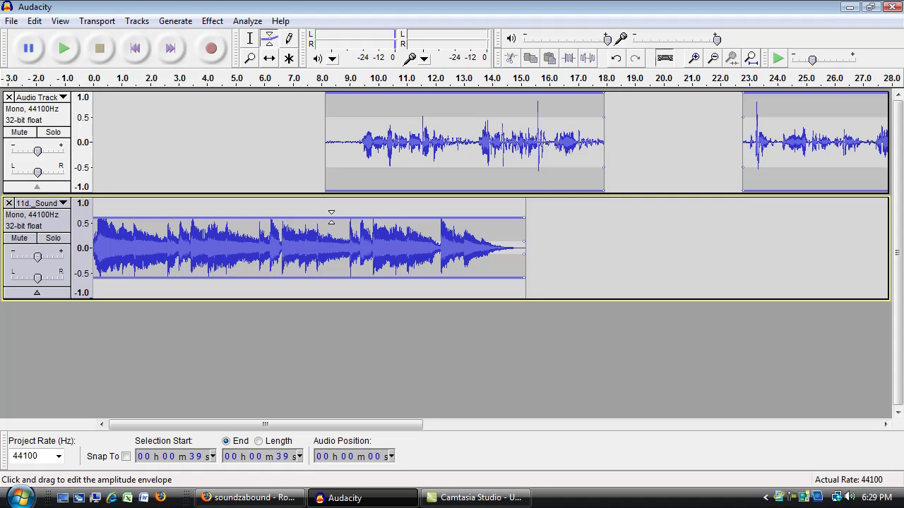
{"action": "left_click", "coordinate": [326, 217]}
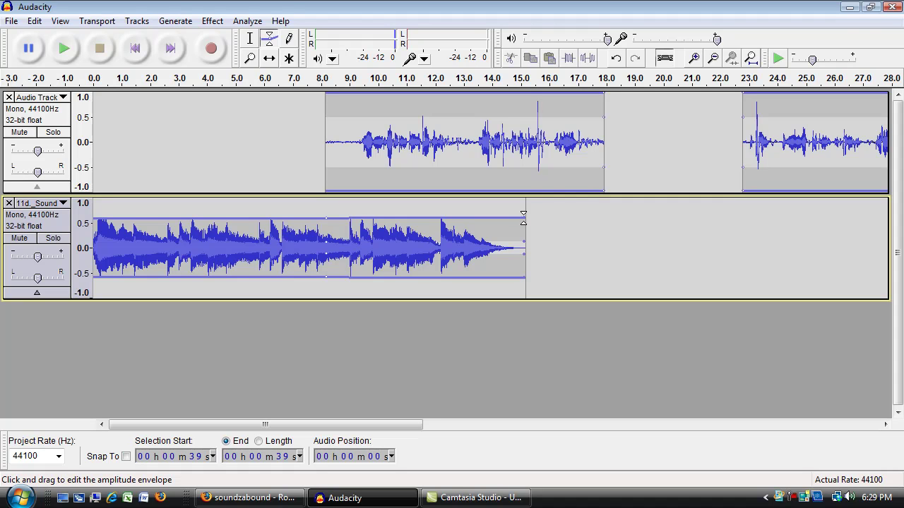
{"action": "left_click_drag", "start_coordinate": [523, 218], "coordinate": [521, 245]}
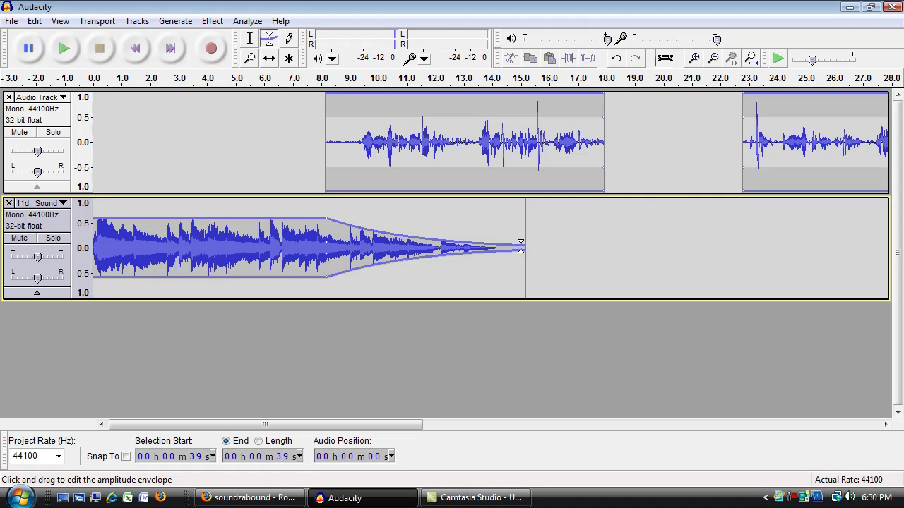
{"action": "left_click_drag", "start_coordinate": [520, 246], "coordinate": [521, 249]}
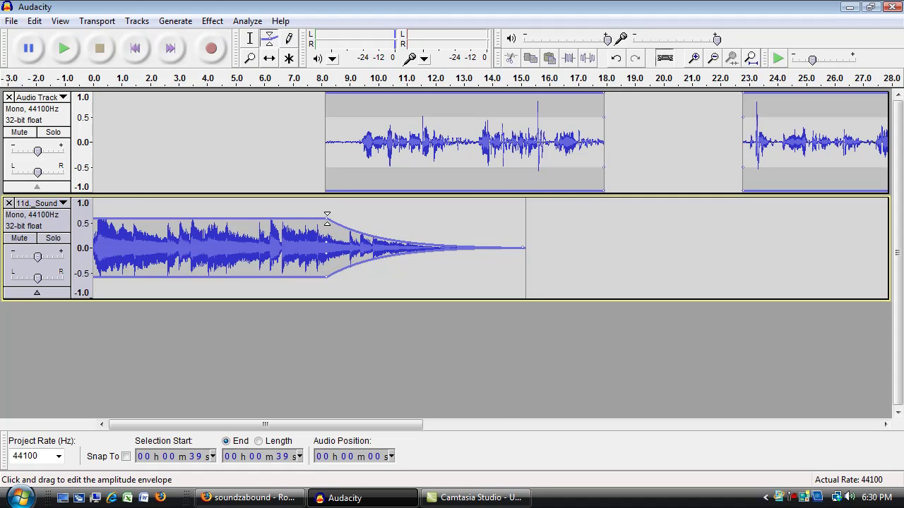
{"action": "mouse_move", "coordinate": [327, 219]}
{"action": "left_mouse_down"}
{"action": "mouse_move", "coordinate": [269, 216]}
{"action": "mouse_move", "coordinate": [323, 215]}
{"action": "mouse_move", "coordinate": [289, 223]}
{"action": "mouse_move", "coordinate": [329, 217]}
{"action": "mouse_move", "coordinate": [333, 233]}
{"action": "mouse_move", "coordinate": [334, 224]}
{"action": "left_mouse_up"}
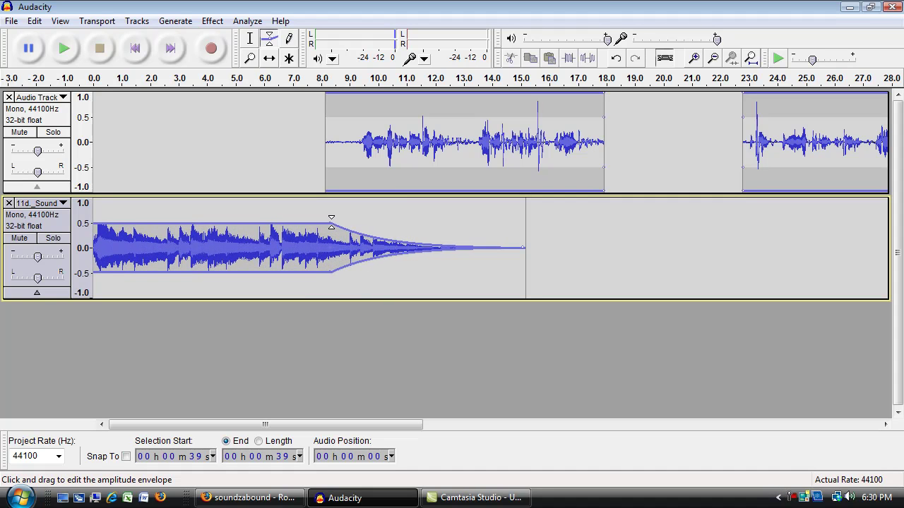
Preview playback, then pull the music envelope's start point down to 0 so the intro fades in.
{"action": "left_click", "coordinate": [300, 80]}
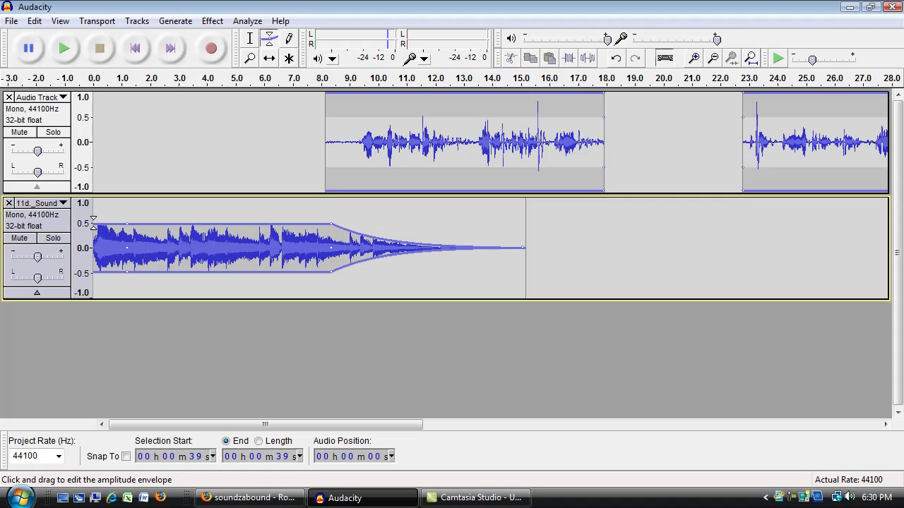
{"action": "left_click_drag", "start_coordinate": [92, 223], "coordinate": [92, 247]}
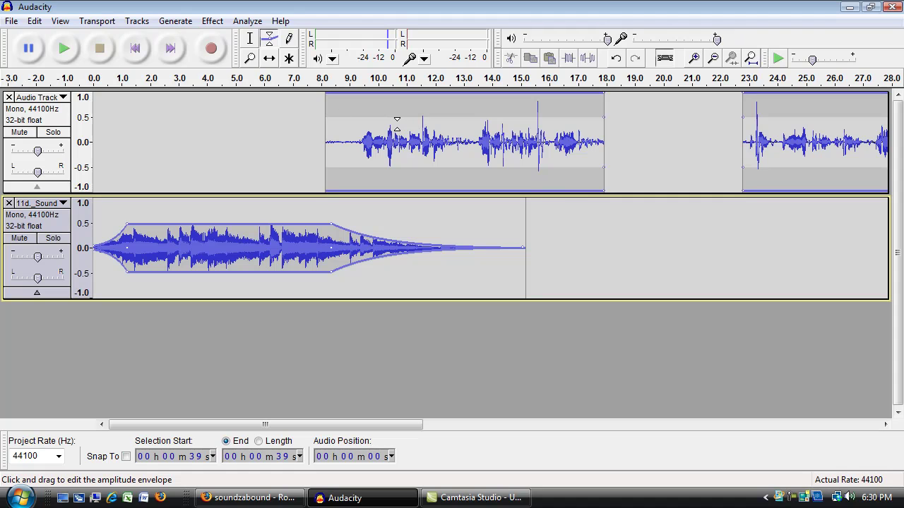
Play the project from the beginning to hear the faded intro, then stop playback.
{"action": "left_click", "coordinate": [136, 50]}
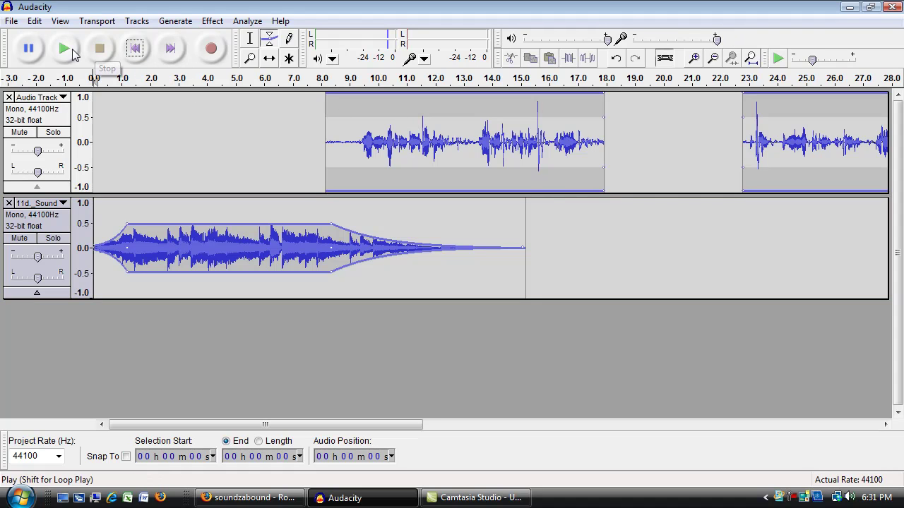
{"action": "left_click", "coordinate": [67, 50]}
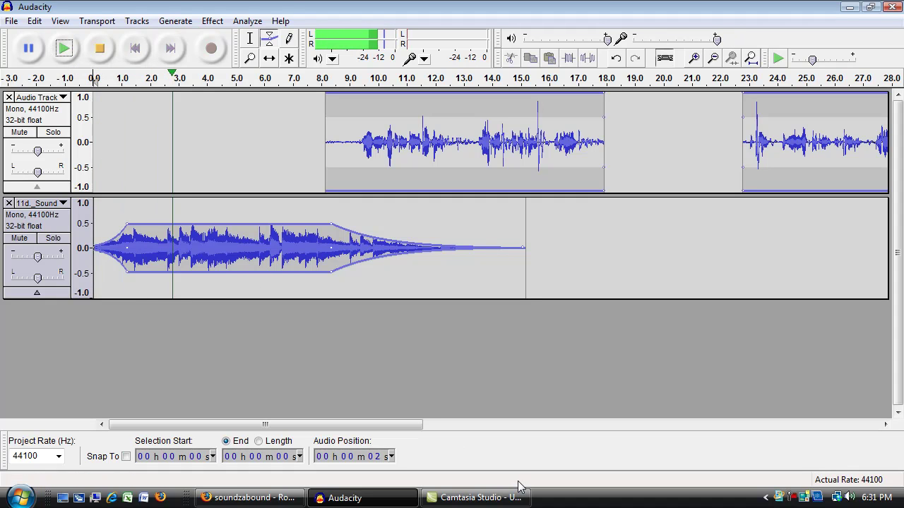
{"action": "key", "text": "space"}
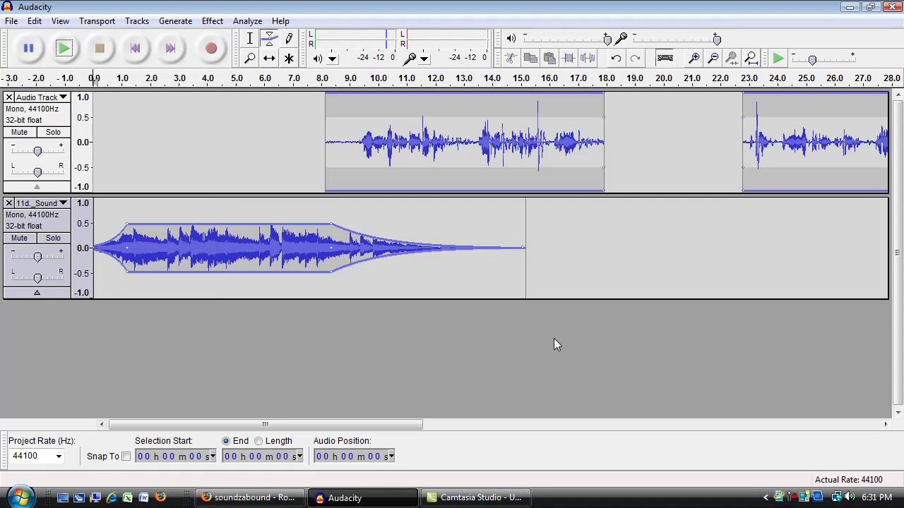
Fit the whole project in view and select the faded music clip with the Selection Tool.
{"action": "left_click", "coordinate": [751, 58]}
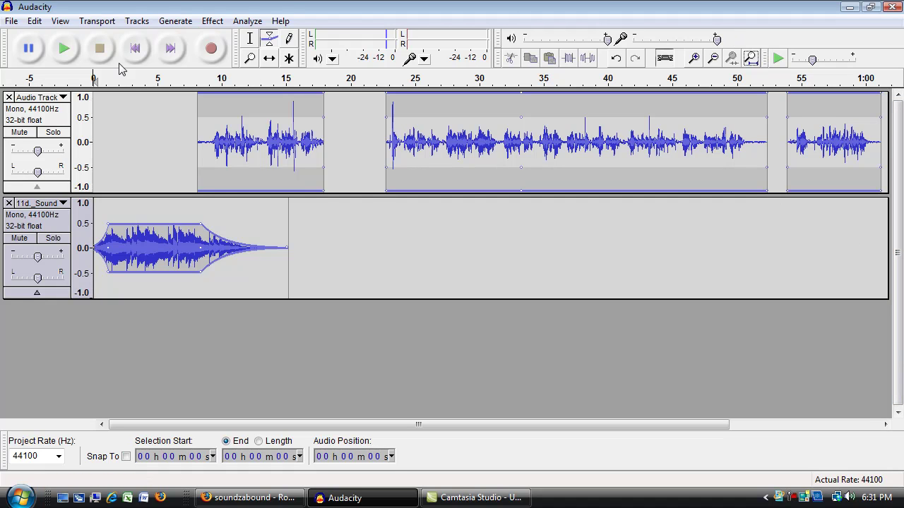
{"action": "left_click", "coordinate": [250, 39]}
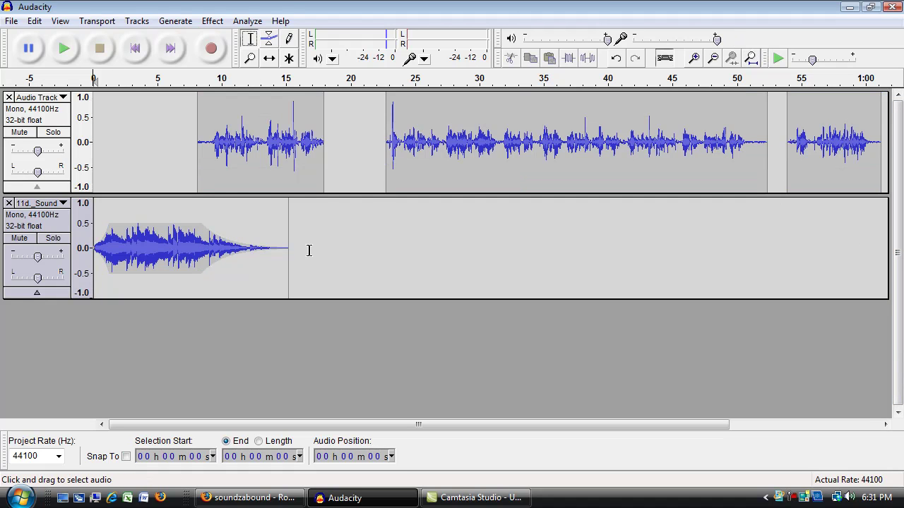
{"action": "left_click_drag", "start_coordinate": [295, 246], "coordinate": [93, 244]}
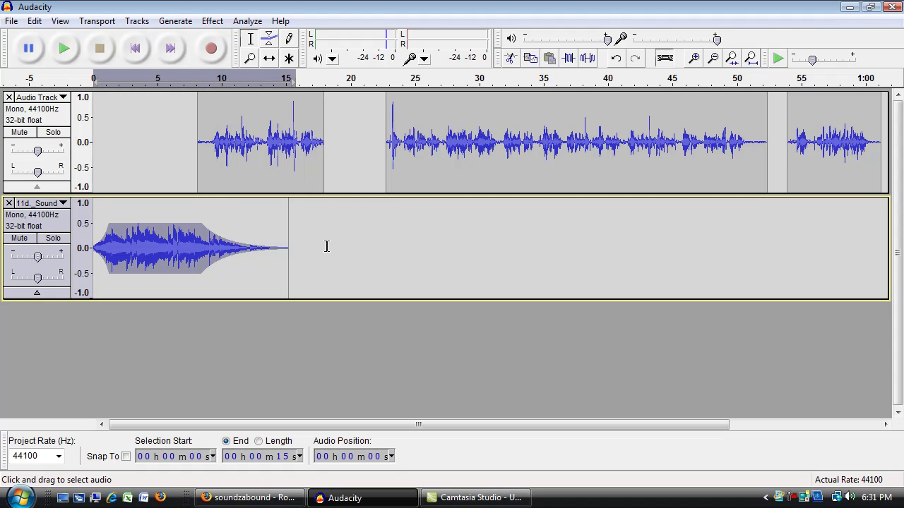
Copy the 0–15 s music clip, paste it at 20 s, and slide the copy to start at 15 s.
{"action": "left_click", "coordinate": [306, 233]}
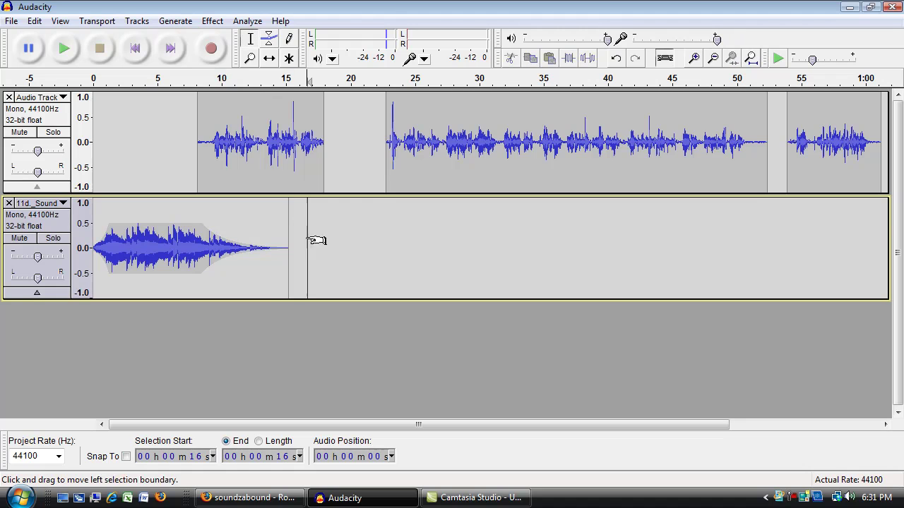
{"action": "left_click_drag", "start_coordinate": [291, 248], "coordinate": [88, 247]}
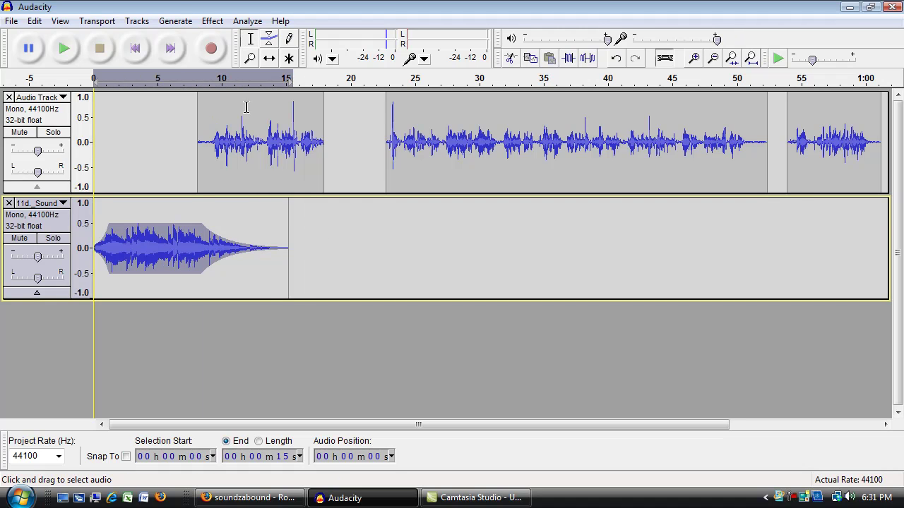
{"action": "left_click", "coordinate": [34, 20]}
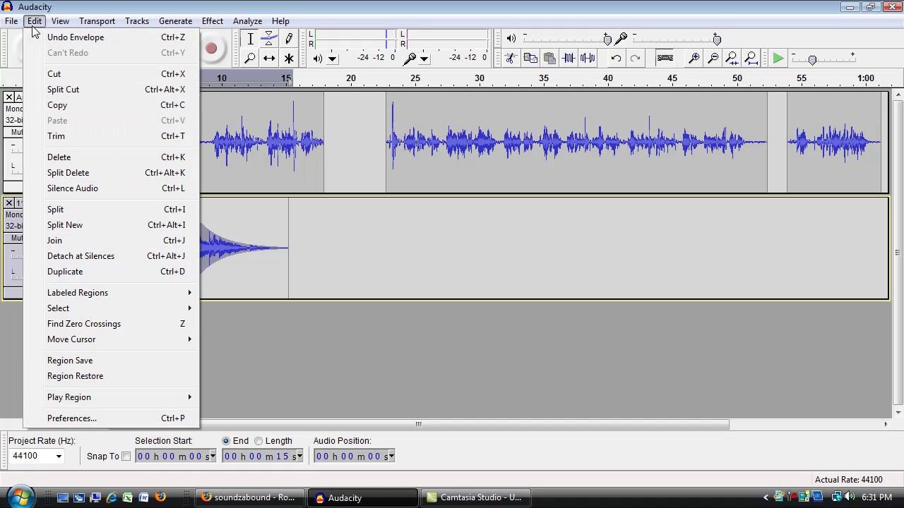
{"action": "left_click", "coordinate": [57, 104]}
{"action": "left_click", "coordinate": [360, 241]}
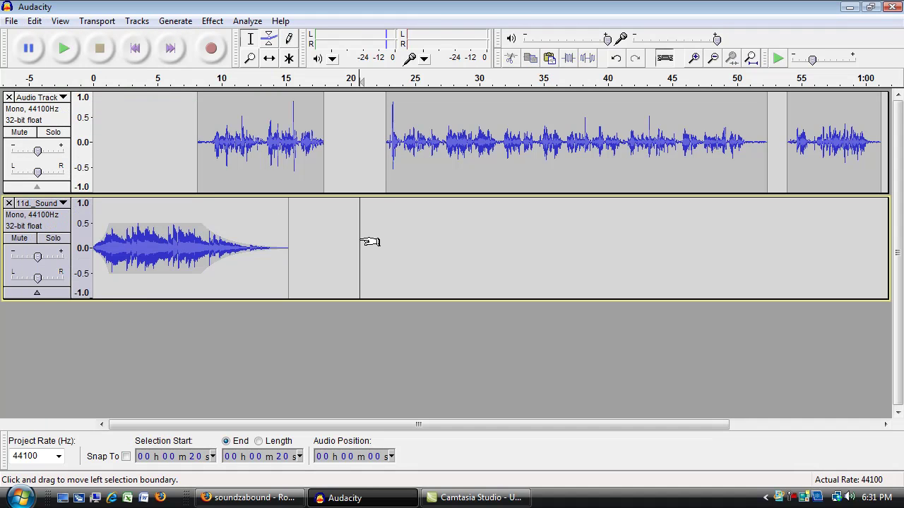
{"action": "left_click", "coordinate": [34, 21]}
{"action": "left_click", "coordinate": [64, 121]}
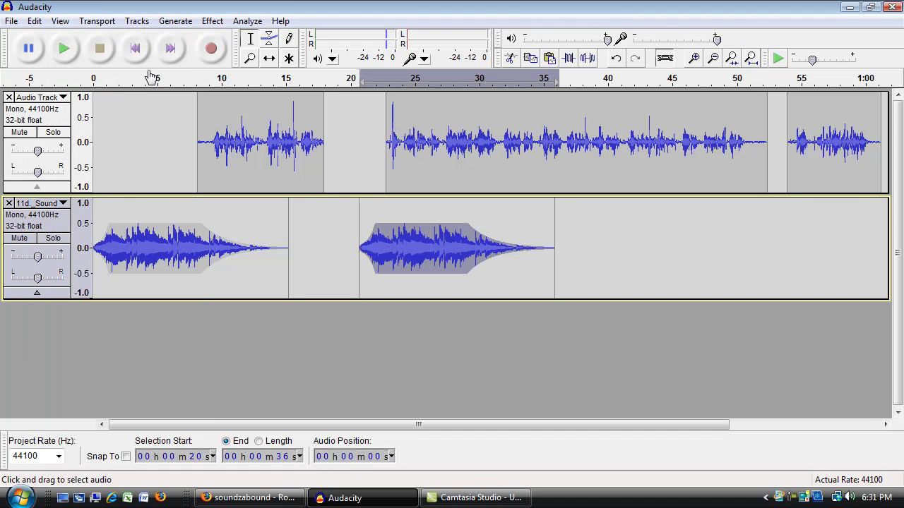
{"action": "left_click", "coordinate": [269, 58]}
{"action": "left_click_drag", "start_coordinate": [438, 249], "coordinate": [370, 242]}
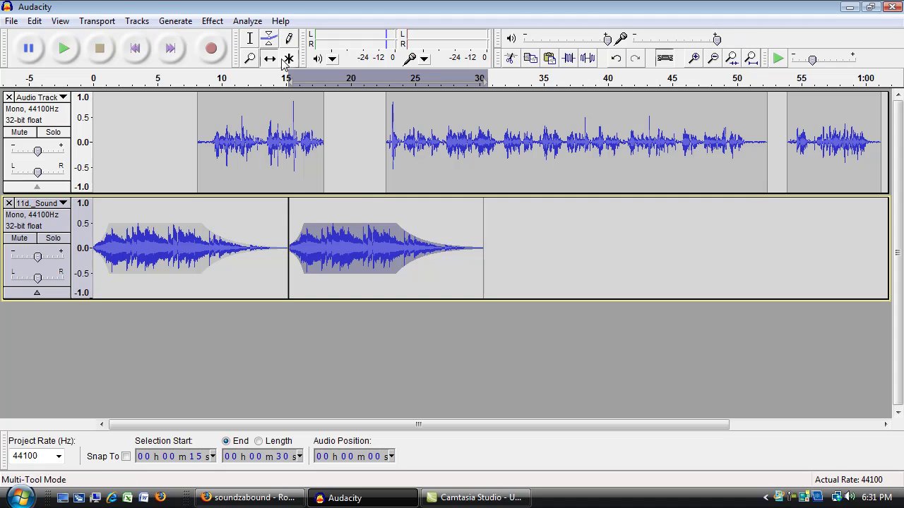
Lengthen the second music clip's fade-in and add an envelope point tapering its fade-out to silence.
{"action": "left_click", "coordinate": [268, 38]}
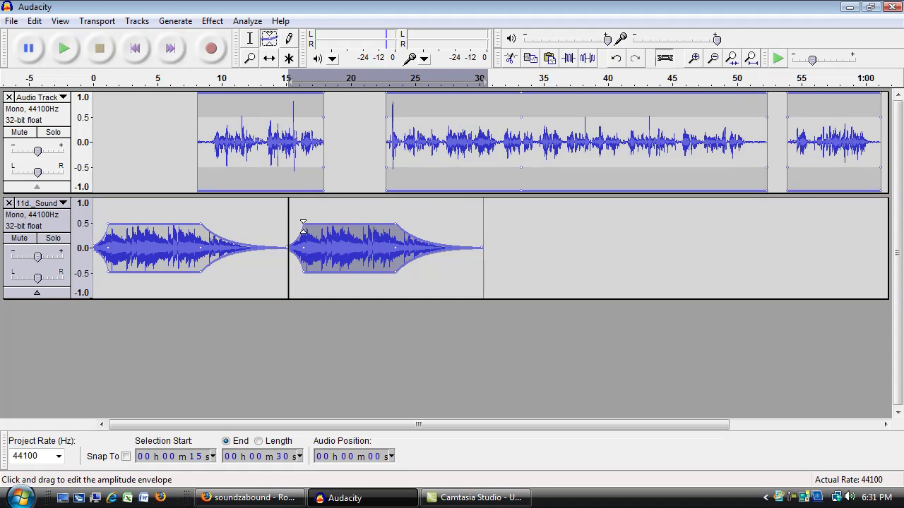
{"action": "left_click_drag", "start_coordinate": [303, 223], "coordinate": [333, 223]}
{"action": "left_click_drag", "start_coordinate": [395, 224], "coordinate": [390, 225]}
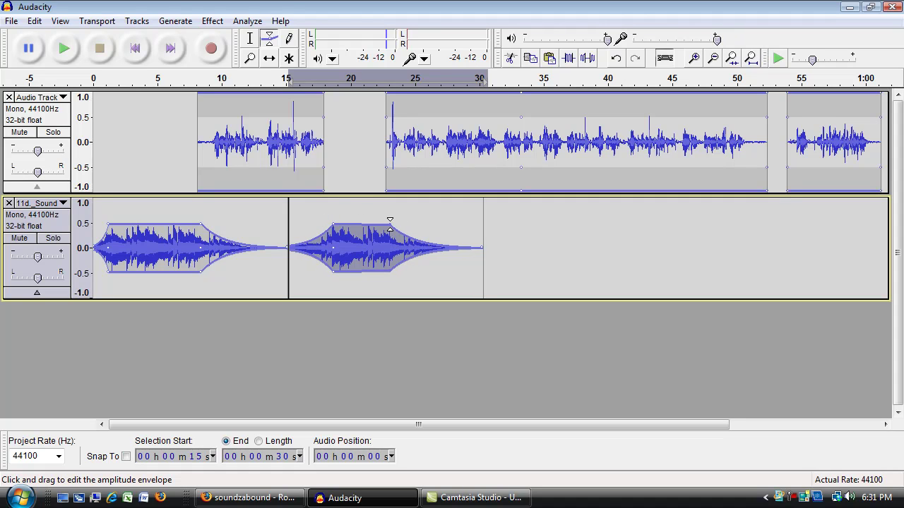
{"action": "left_click", "coordinate": [463, 247]}
{"action": "left_click_drag", "start_coordinate": [463, 247], "coordinate": [461, 247]}
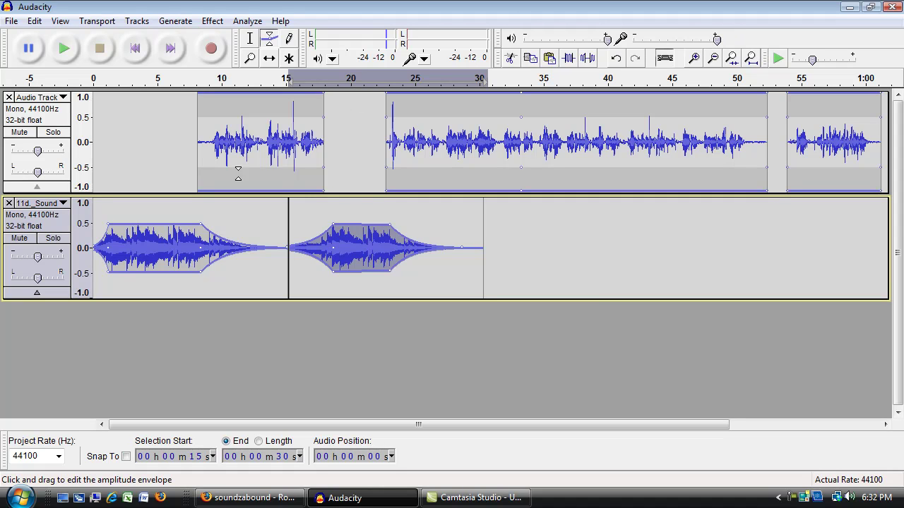
Select the 14–31 s faded music and paste a copy at 50 s.
{"action": "left_click", "coordinate": [249, 42]}
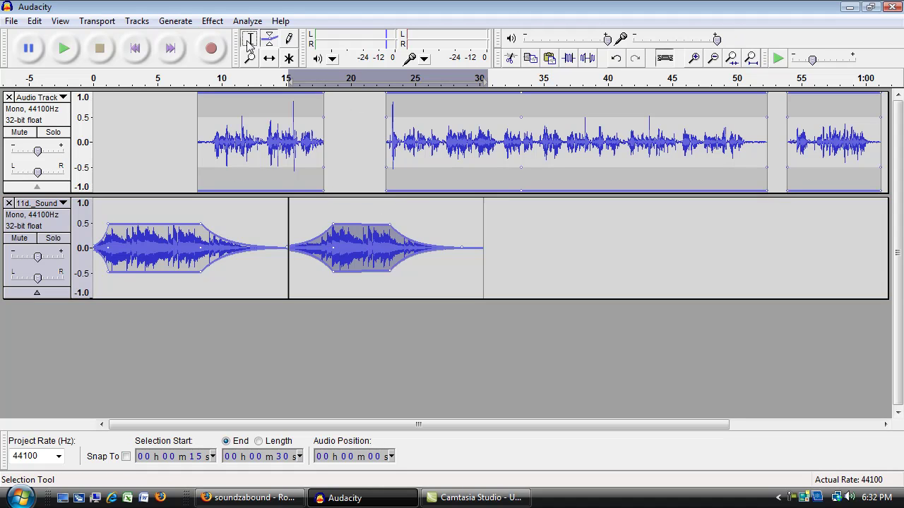
{"action": "left_click", "coordinate": [504, 247]}
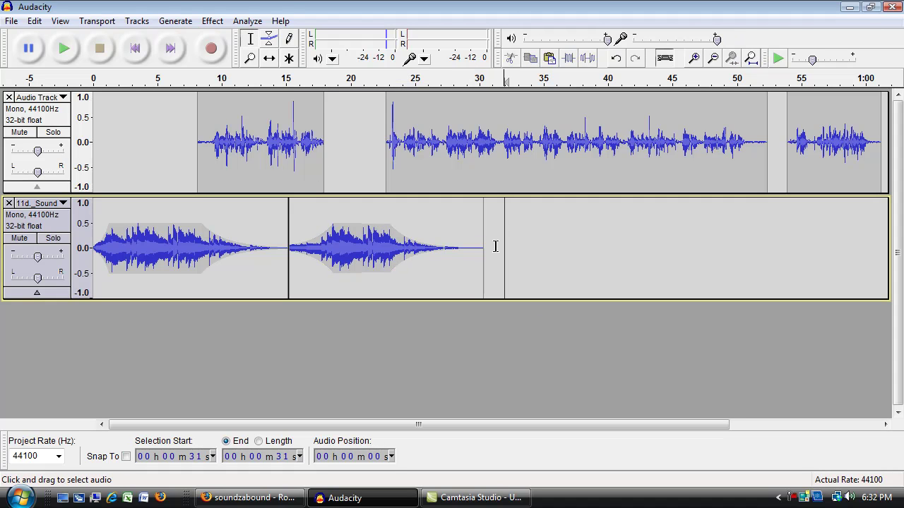
{"action": "left_click_drag", "start_coordinate": [495, 245], "coordinate": [280, 247]}
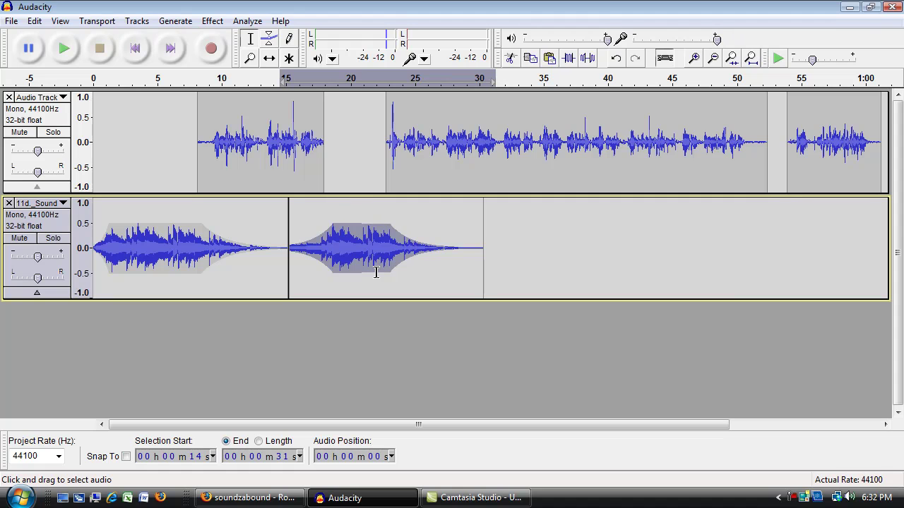
{"action": "left_click", "coordinate": [743, 244]}
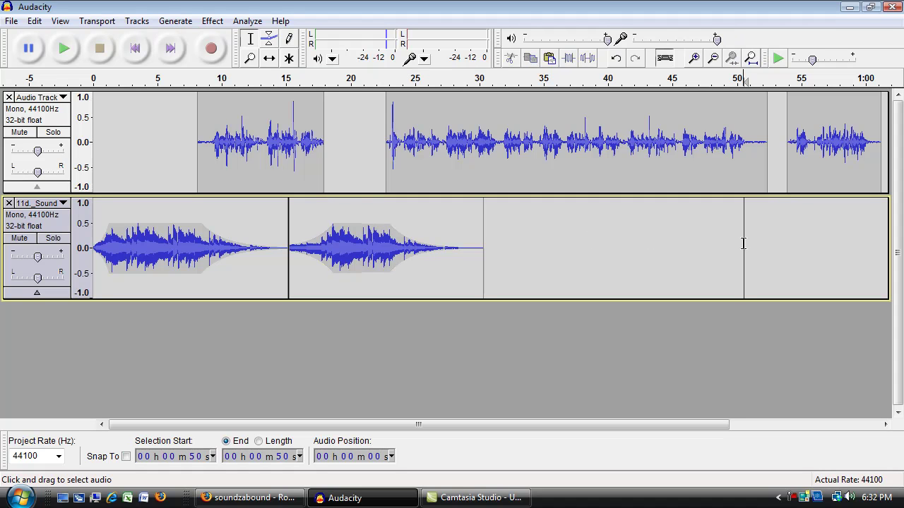
{"action": "key", "text": "ctrl+v"}
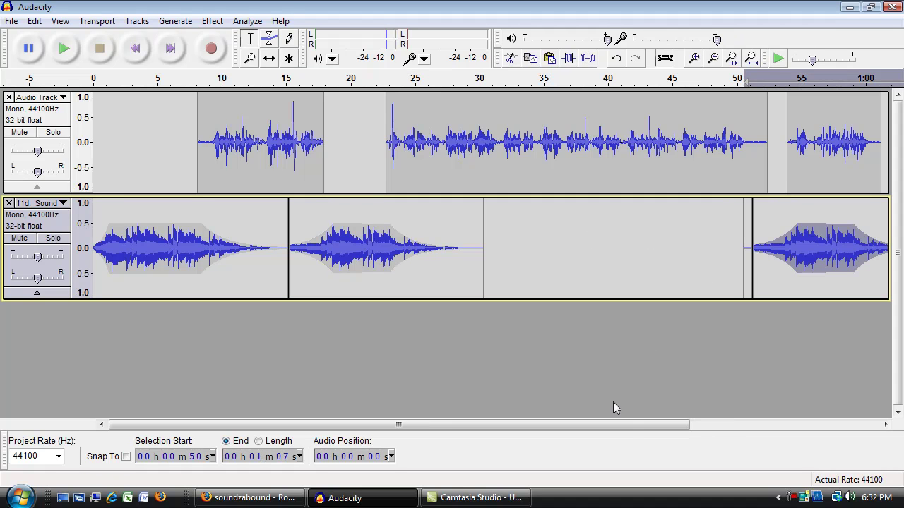
{"action": "left_click_drag", "start_coordinate": [626, 424], "coordinate": [758, 424]}
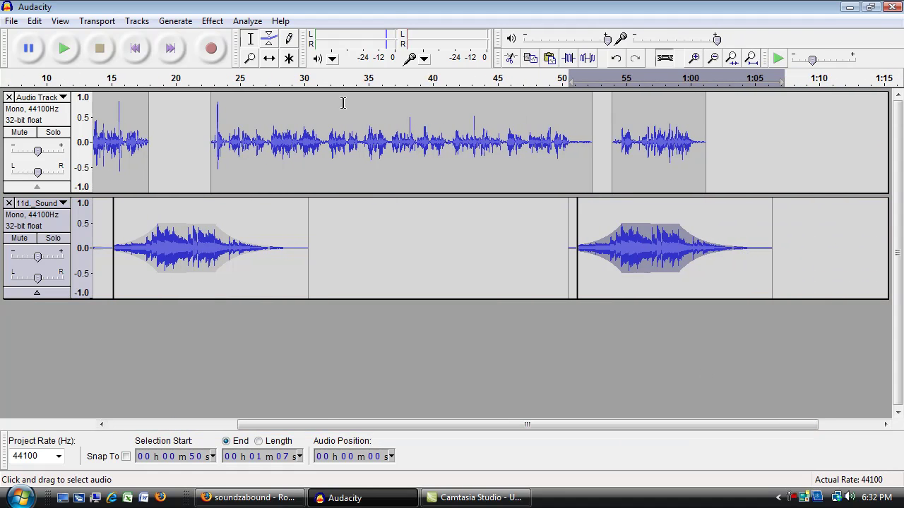
Shift the final speech section later to about 60 s and nudge the pasted music slightly earlier.
{"action": "left_click", "coordinate": [268, 57]}
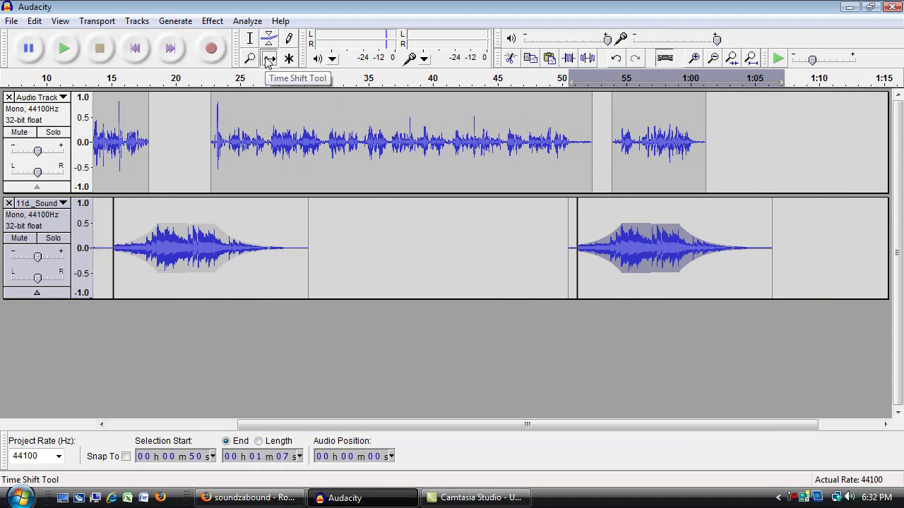
{"action": "left_click_drag", "start_coordinate": [664, 141], "coordinate": [731, 143]}
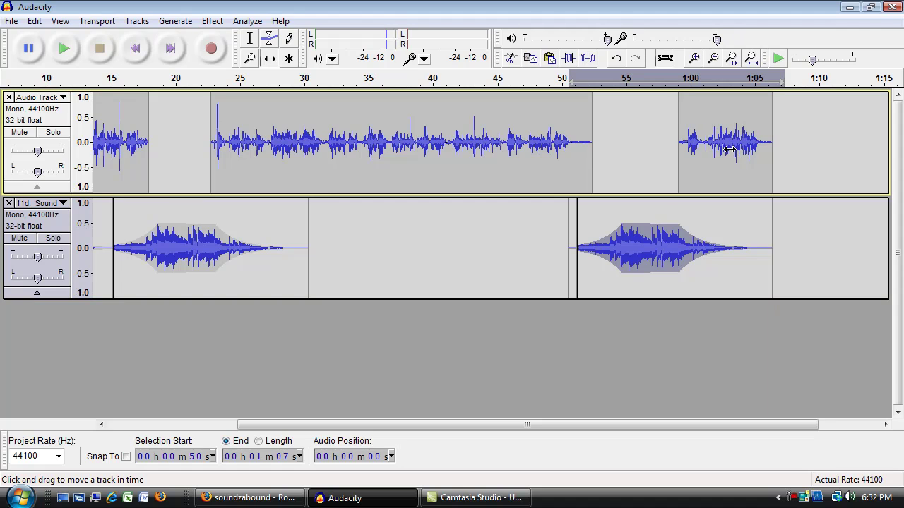
{"action": "left_click_drag", "start_coordinate": [665, 253], "coordinate": [652, 253]}
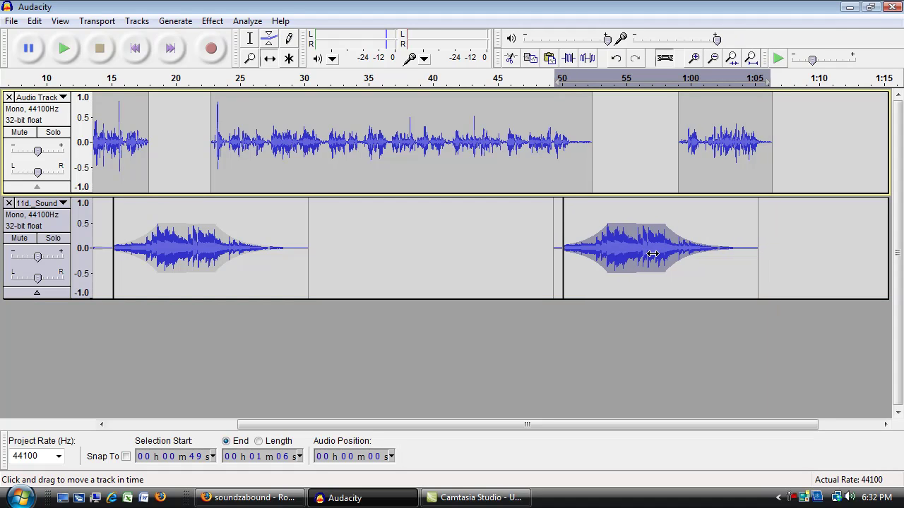
{"action": "left_click", "coordinate": [801, 252]}
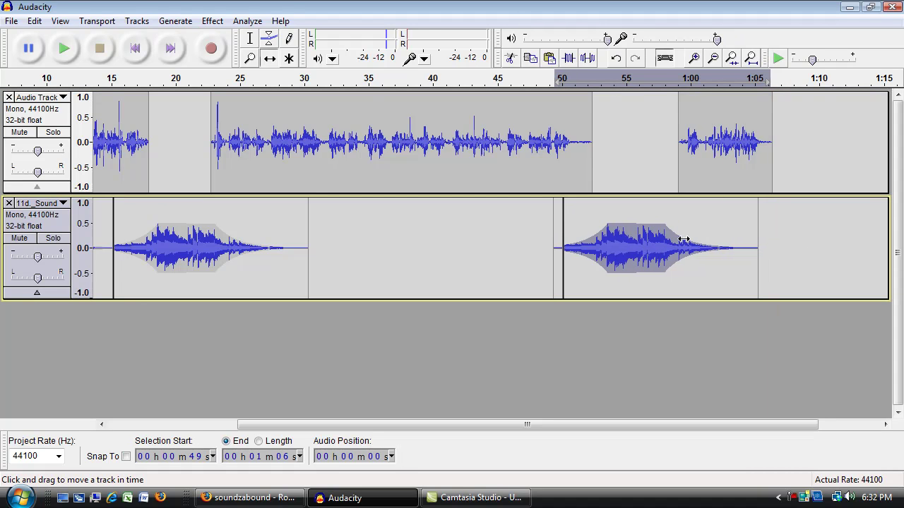
{"action": "left_click_drag", "start_coordinate": [646, 245], "coordinate": [641, 245]}
{"action": "left_click_drag", "start_coordinate": [736, 148], "coordinate": [752, 152]}
{"action": "left_click", "coordinate": [752, 152]}
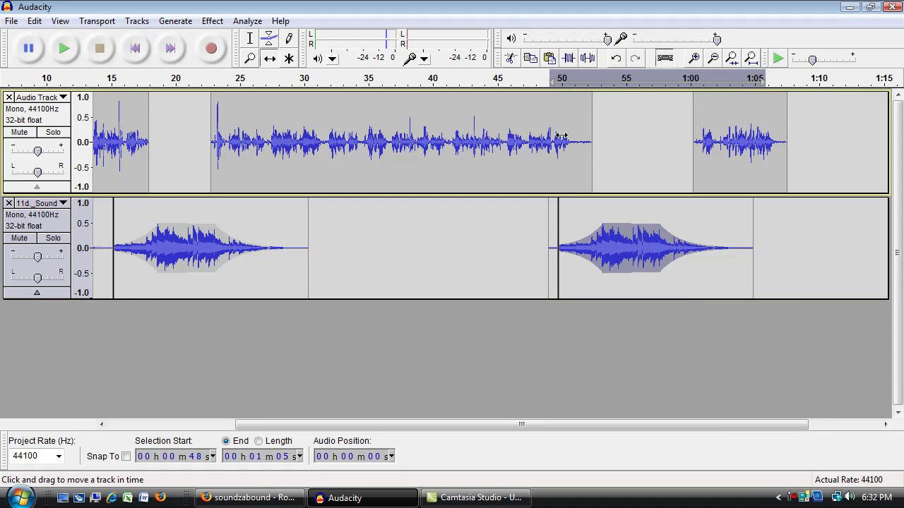
Select the 48 s–1:06 music clip, paste it at 1:06, and shift the outro copy to about 1:04.
{"action": "left_click", "coordinate": [250, 39]}
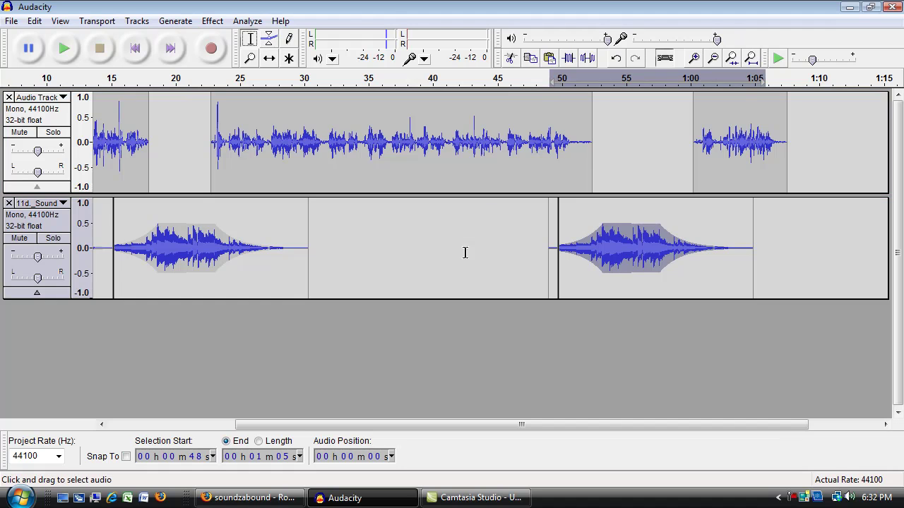
{"action": "left_click", "coordinate": [484, 272]}
{"action": "left_click", "coordinate": [289, 265]}
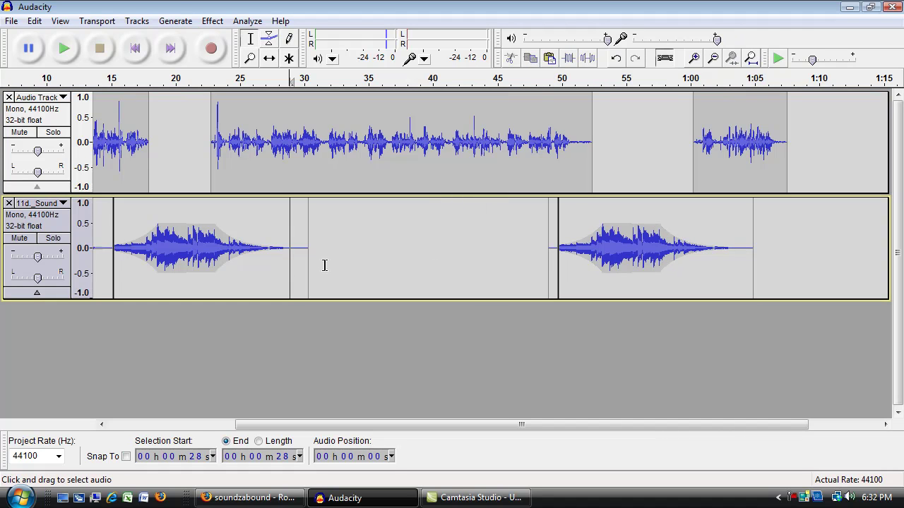
{"action": "left_click_drag", "start_coordinate": [773, 254], "coordinate": [548, 257]}
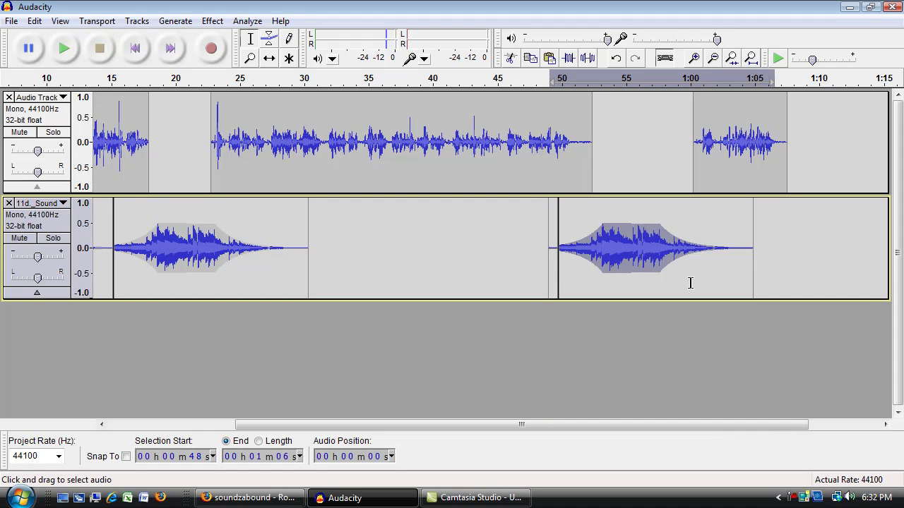
{"action": "left_click", "coordinate": [781, 259]}
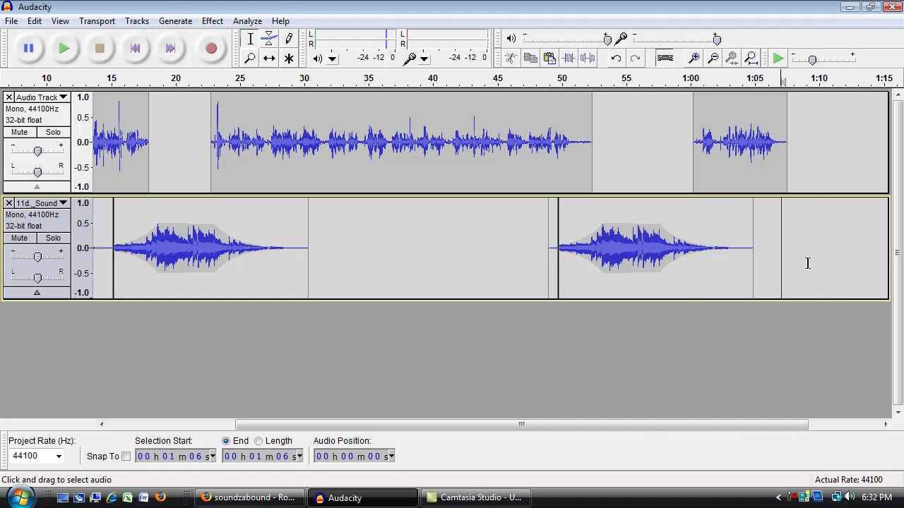
{"action": "key", "text": "ctrl+v"}
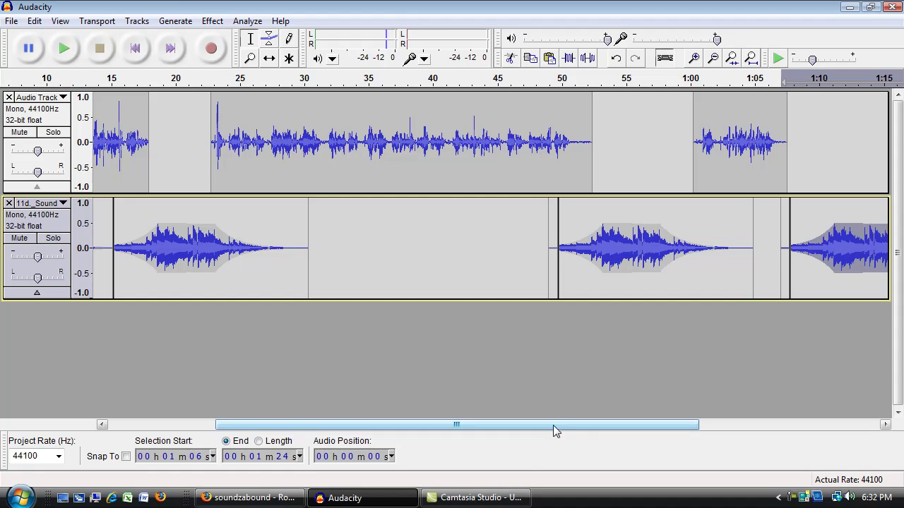
{"action": "left_click_drag", "start_coordinate": [552, 425], "coordinate": [694, 426]}
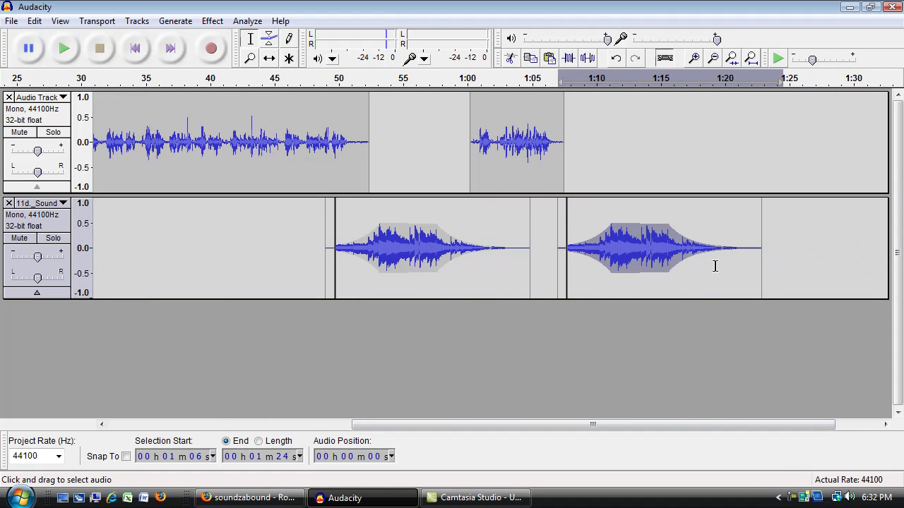
{"action": "left_click", "coordinate": [269, 59]}
{"action": "left_click_drag", "start_coordinate": [654, 252], "coordinate": [622, 253]}
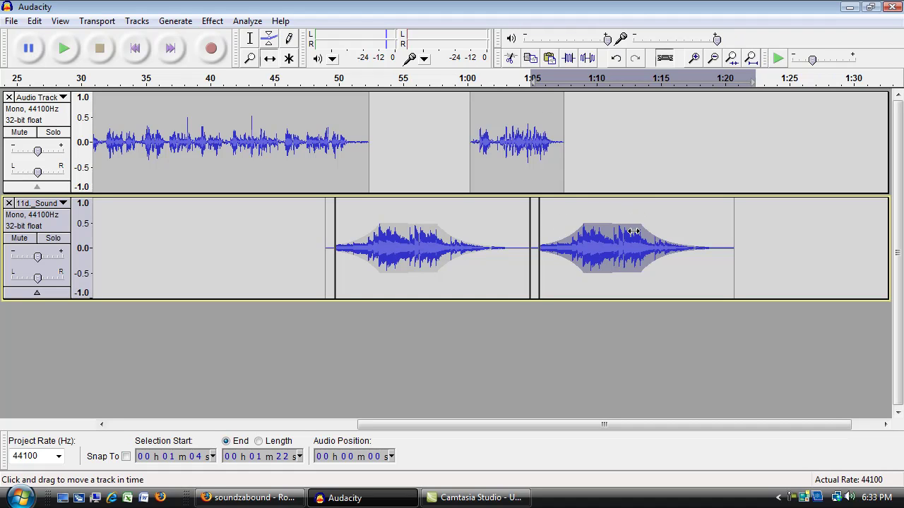
Slightly raise an outro envelope point to reshape its fade, then return to the podcast's start.
{"action": "left_click", "coordinate": [268, 38]}
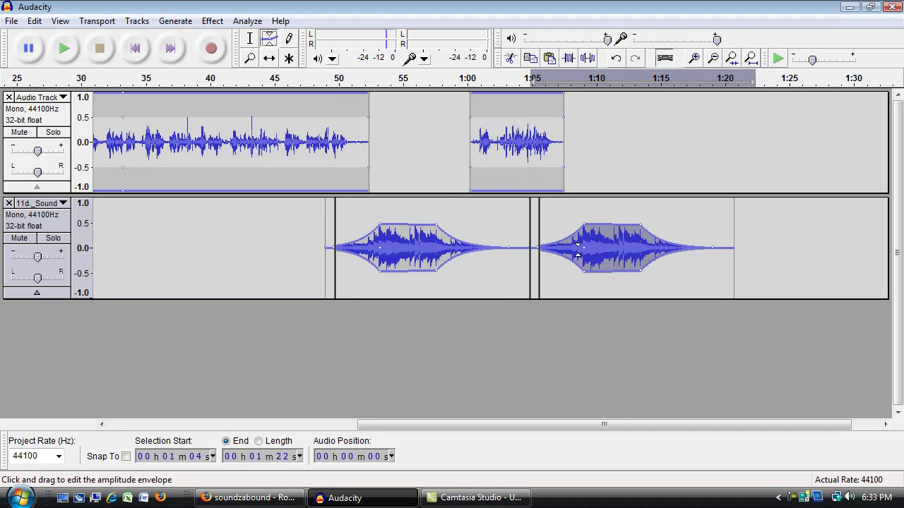
{"action": "left_click", "coordinate": [640, 226]}
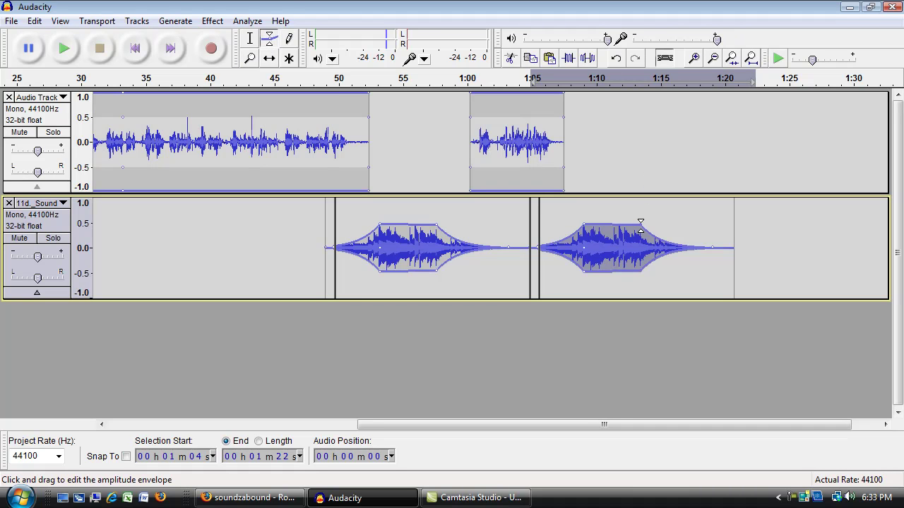
{"action": "left_click_drag", "start_coordinate": [639, 226], "coordinate": [640, 223]}
{"action": "left_click_drag", "start_coordinate": [395, 427], "coordinate": [80, 420]}
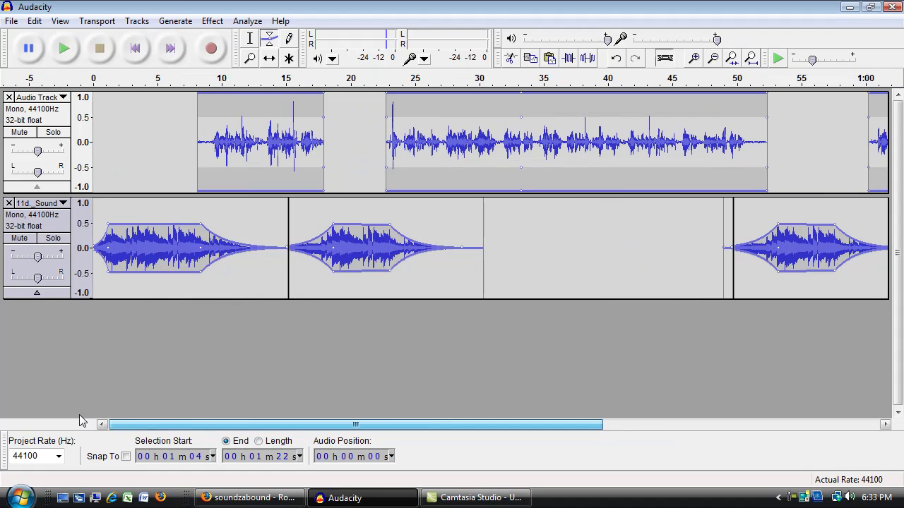
{"action": "left_click", "coordinate": [132, 57]}
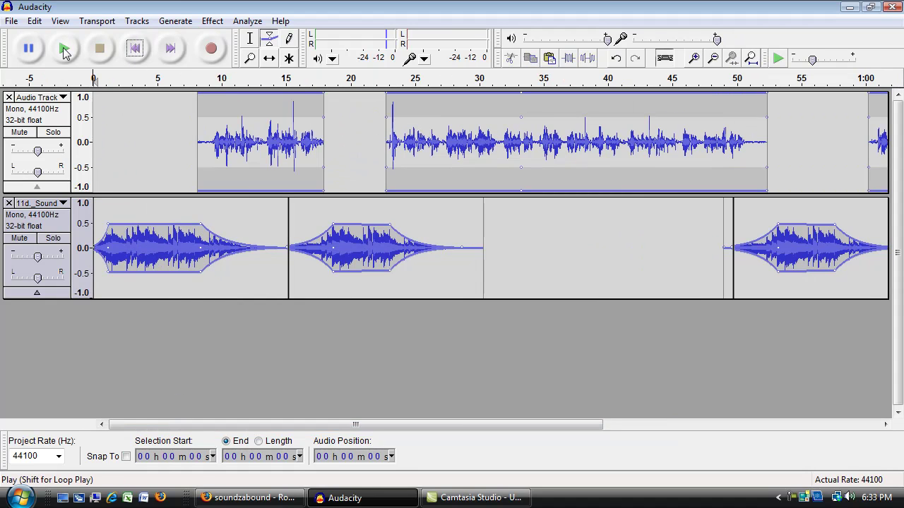